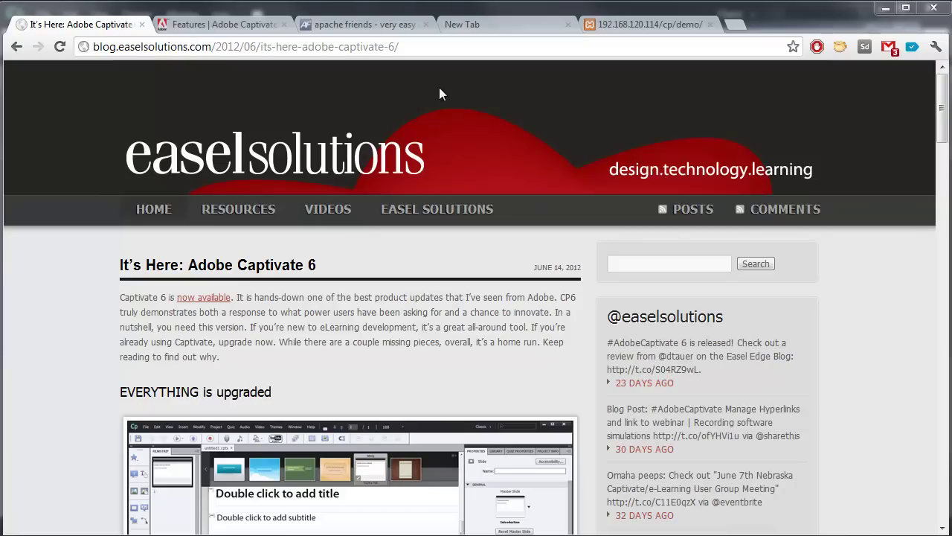
Step: Highlight the HTML5 publishing description on the Captivate 6 features page, then switch to the Apache Friends XAMPP tab
left_click(248, 27)
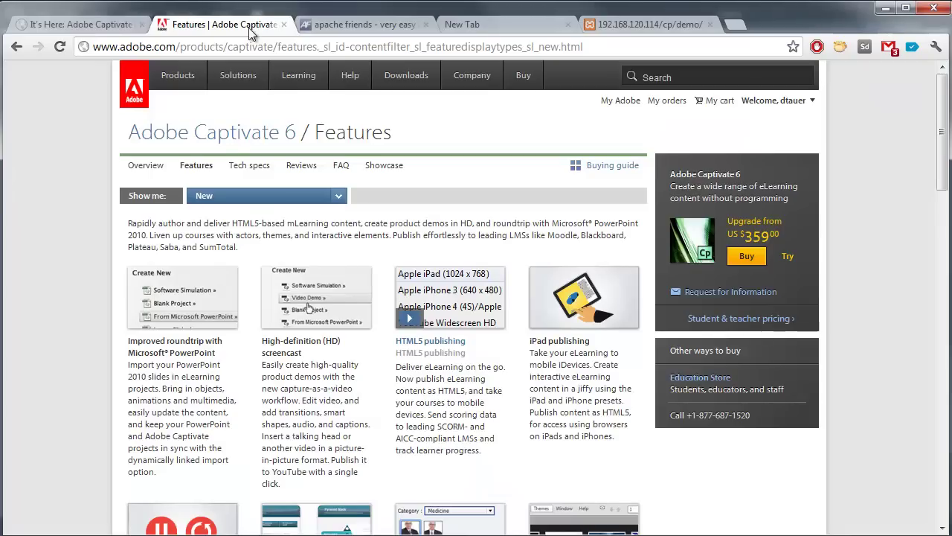
left_click_drag(495, 457, 394, 339)
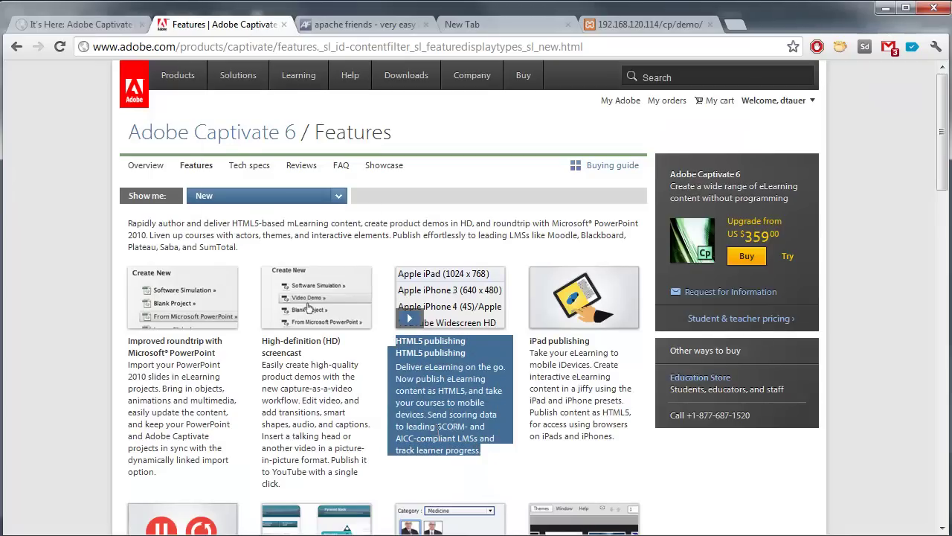
left_click(485, 455)
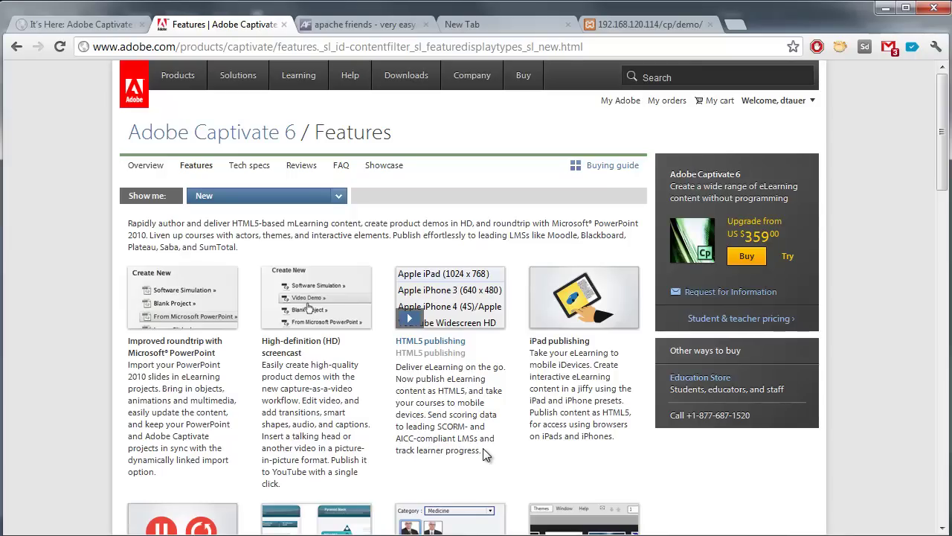
left_click(374, 26)
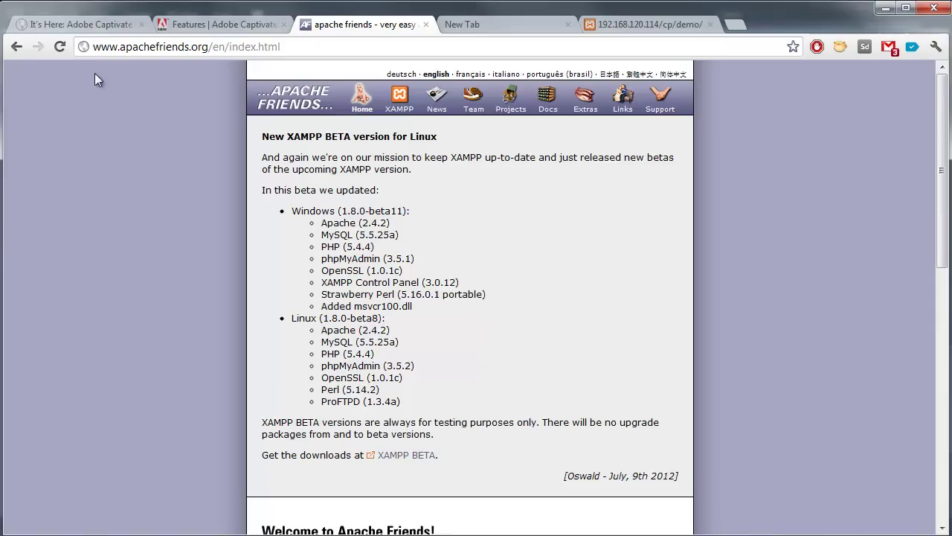
Step: Open the site's XAMPP section and go to the XAMPP for Windows page
left_click(406, 110)
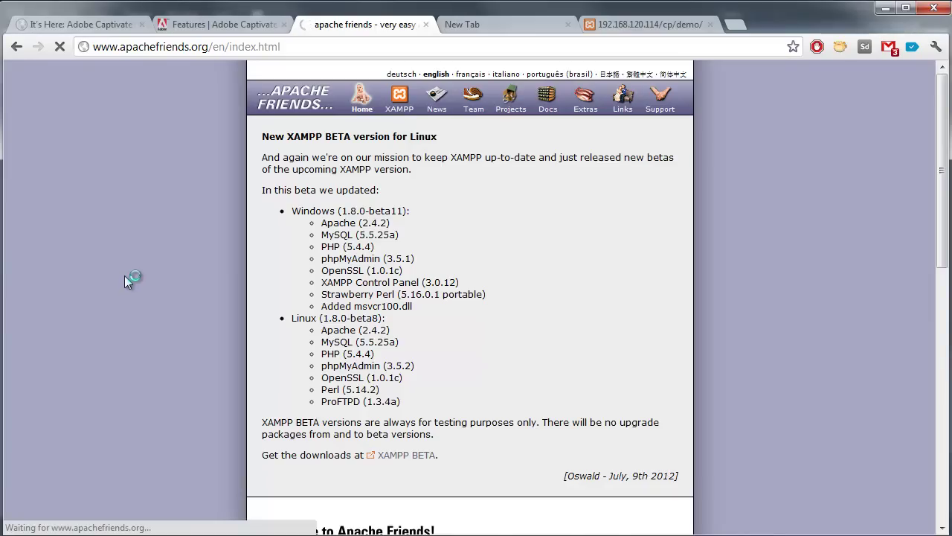
scroll(151, 223, "down", 3)
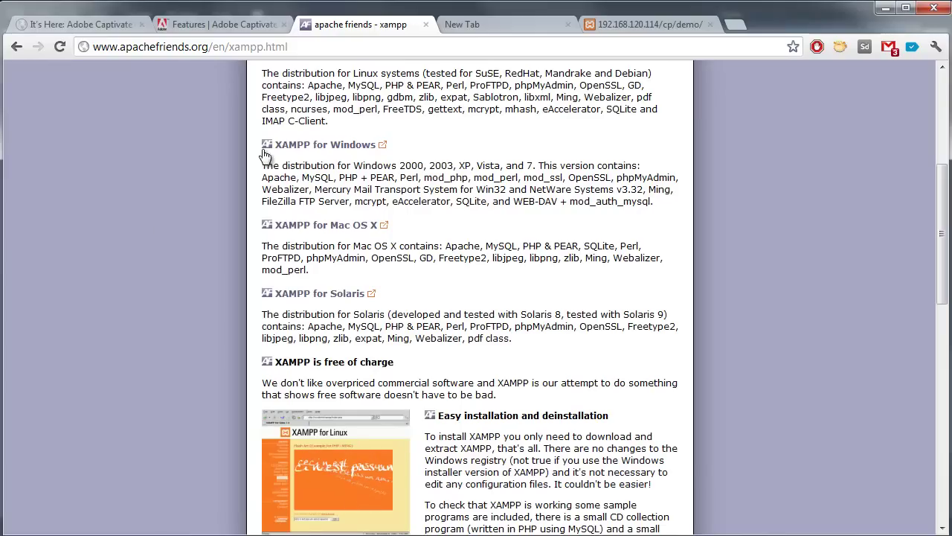
left_click(341, 145)
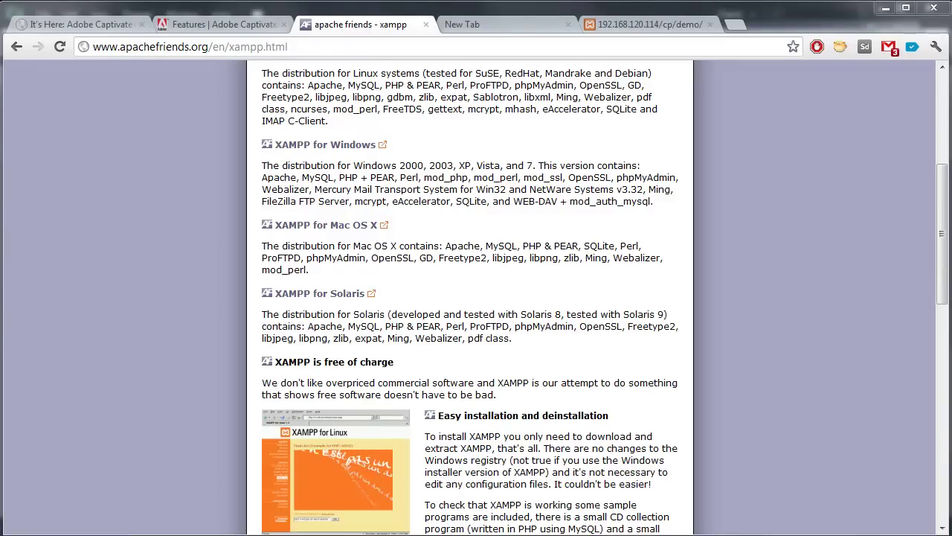
Step: Launch the XAMPP Control Panel from the Windows search and bring it fully into view
key("super")
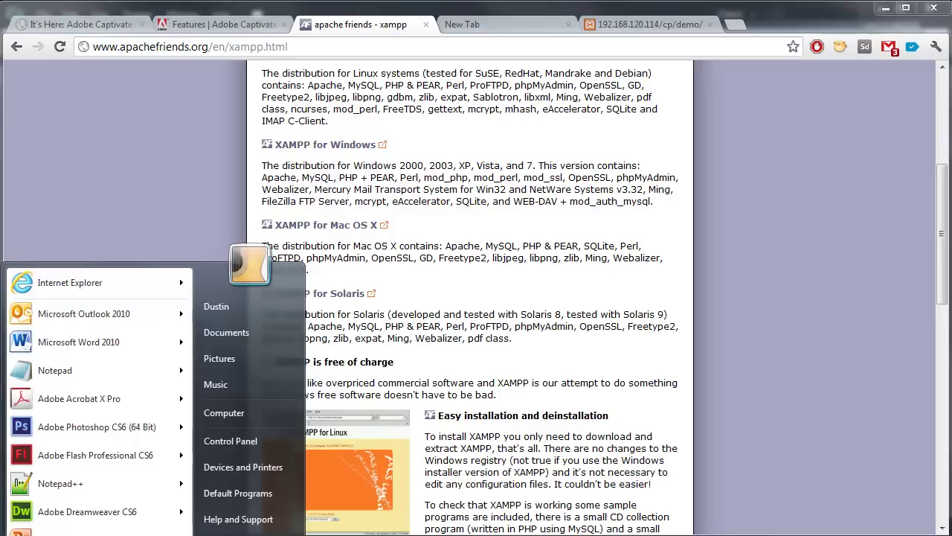
type("xampp")
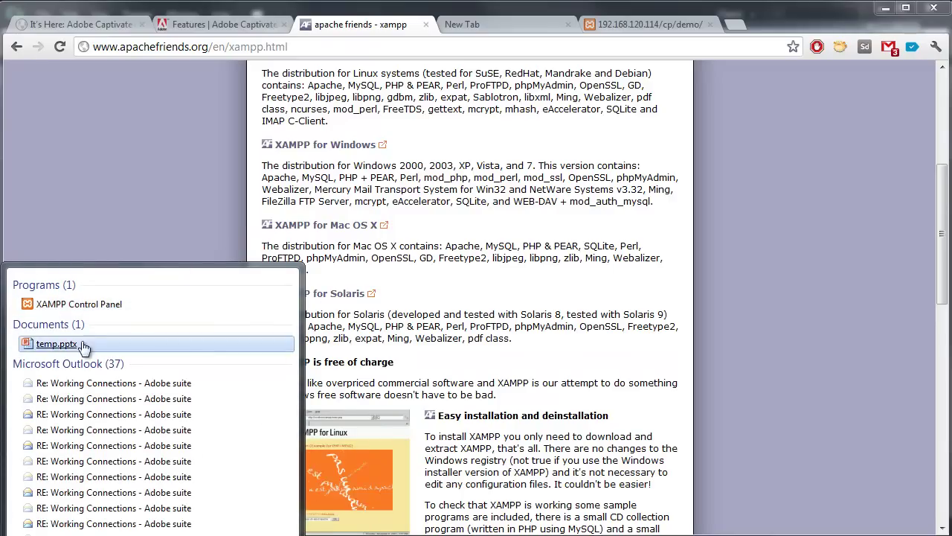
left_click(97, 305)
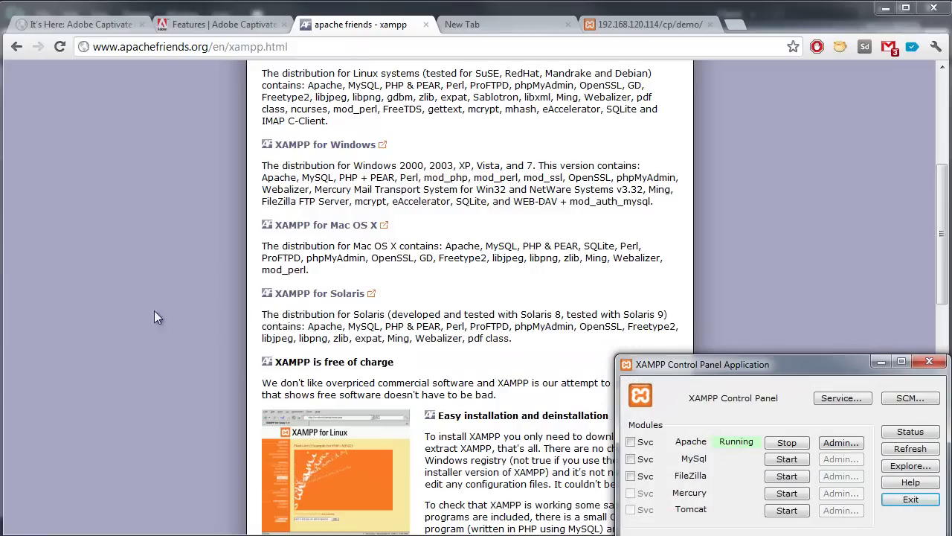
left_click_drag(721, 364, 555, 180)
Step: Stop and restart the Apache server, then open the C:\xampp folder in Explorer
left_click(622, 263)
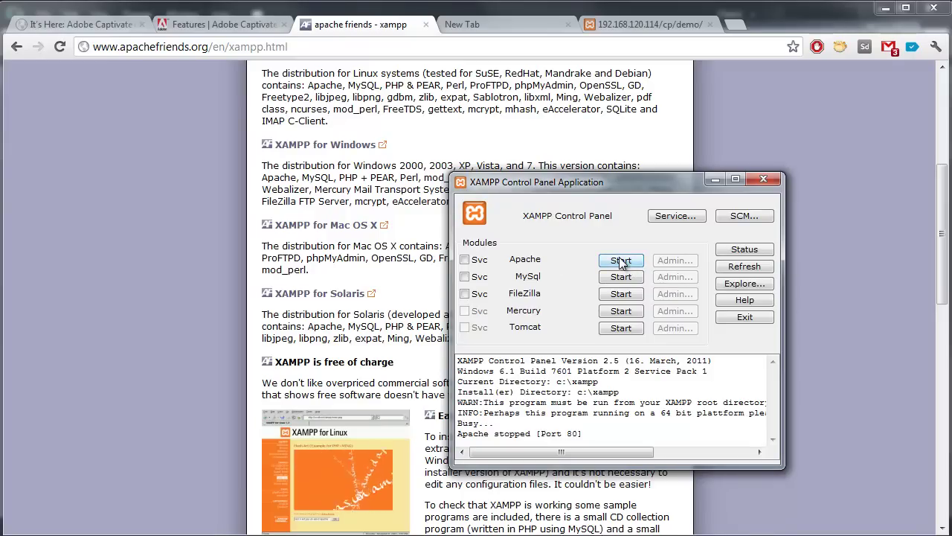
left_click(620, 259)
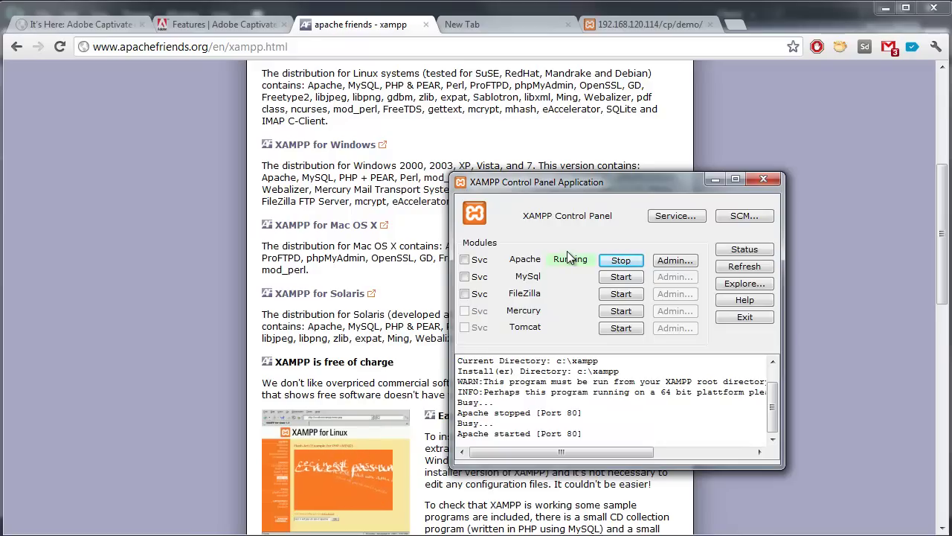
left_click(770, 179)
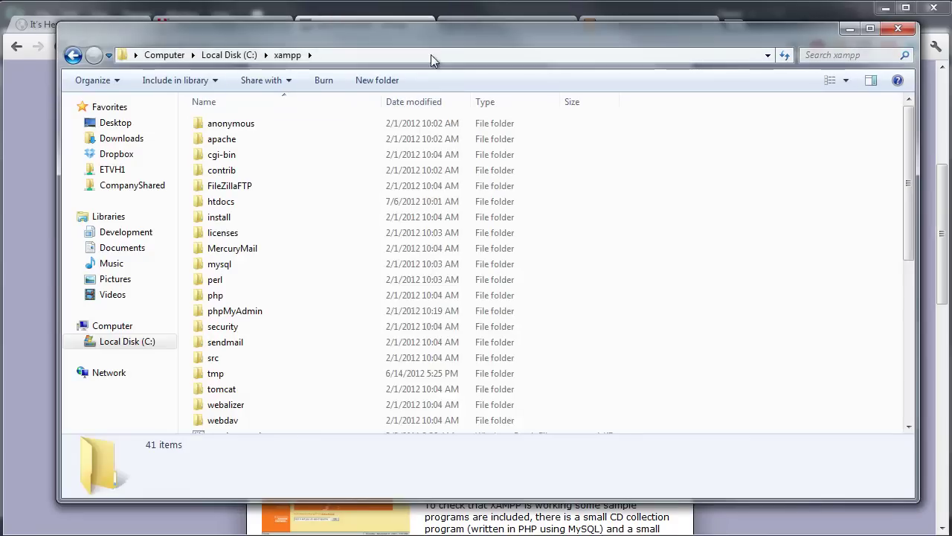
Step: Navigate from C:\xampp into the htdocs folder and then into its cp folder
left_click(416, 57)
left_click(190, 56)
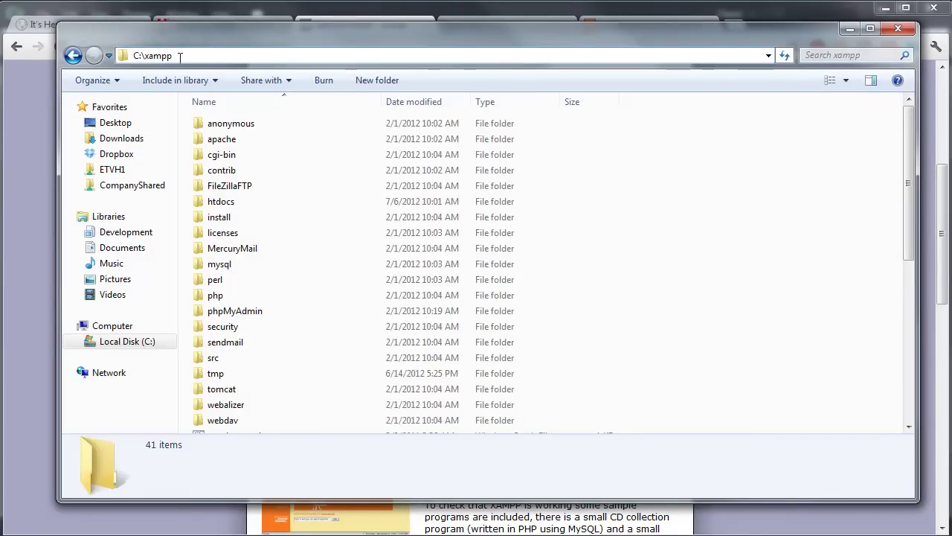
left_click_drag(174, 57, 144, 58)
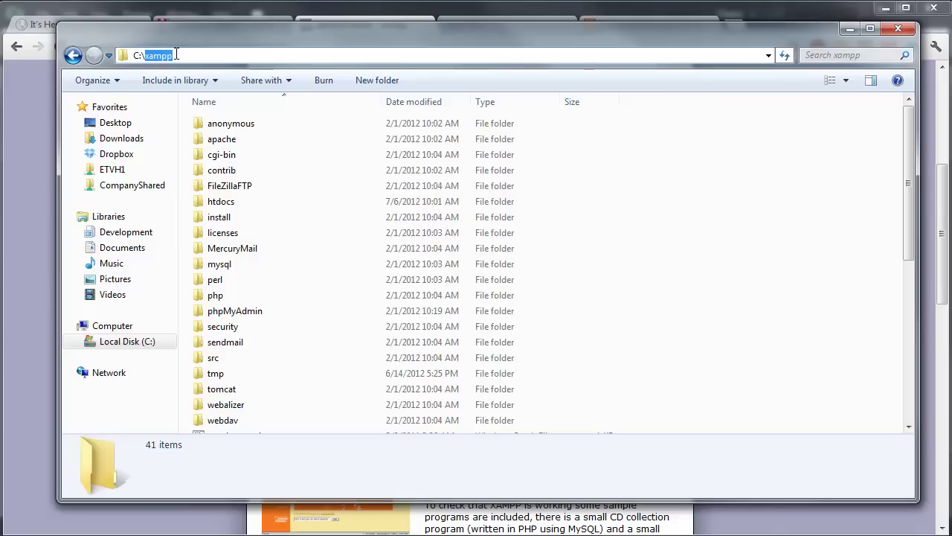
left_click(235, 204)
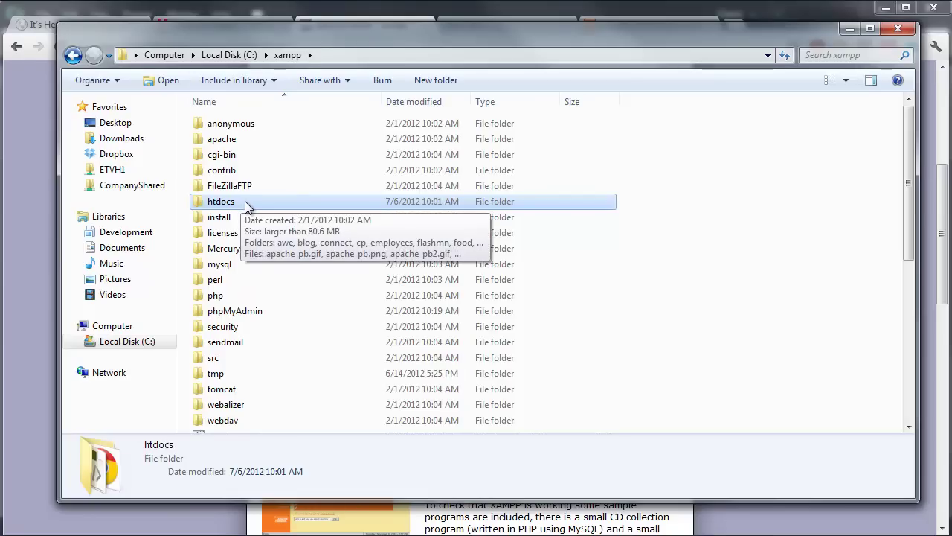
double_click(245, 201)
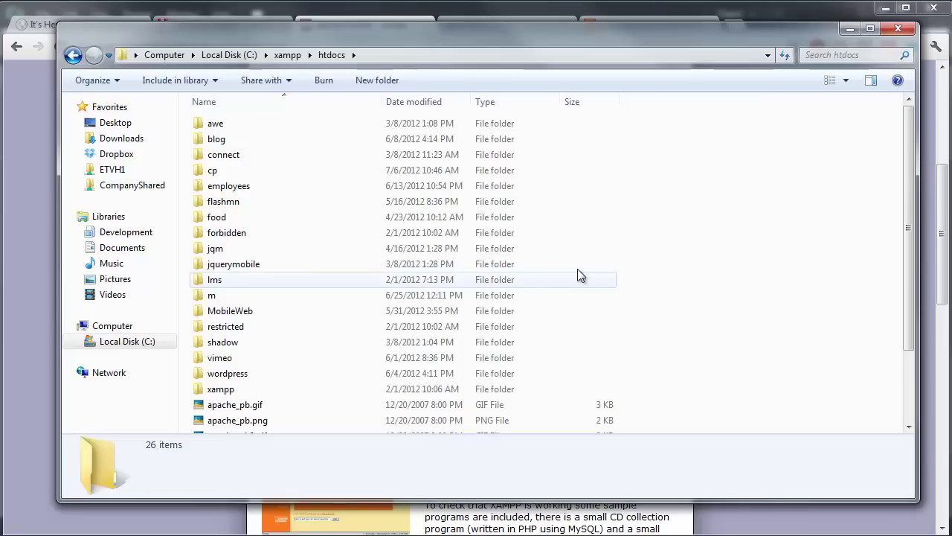
double_click(227, 171)
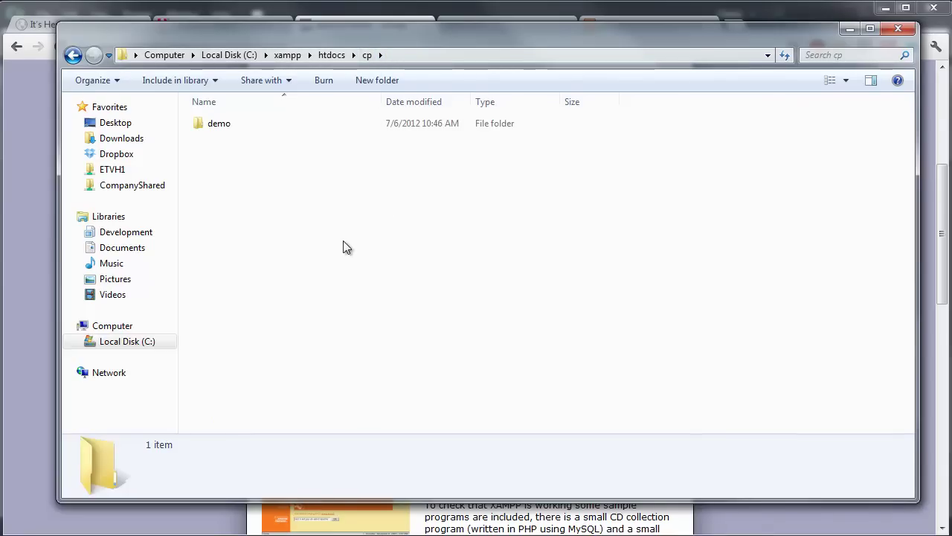
Step: Delete the demo folder from C:\xampp\htdocs\cp, confirming its move to the Recycle Bin
left_click(225, 124)
key("Delete")
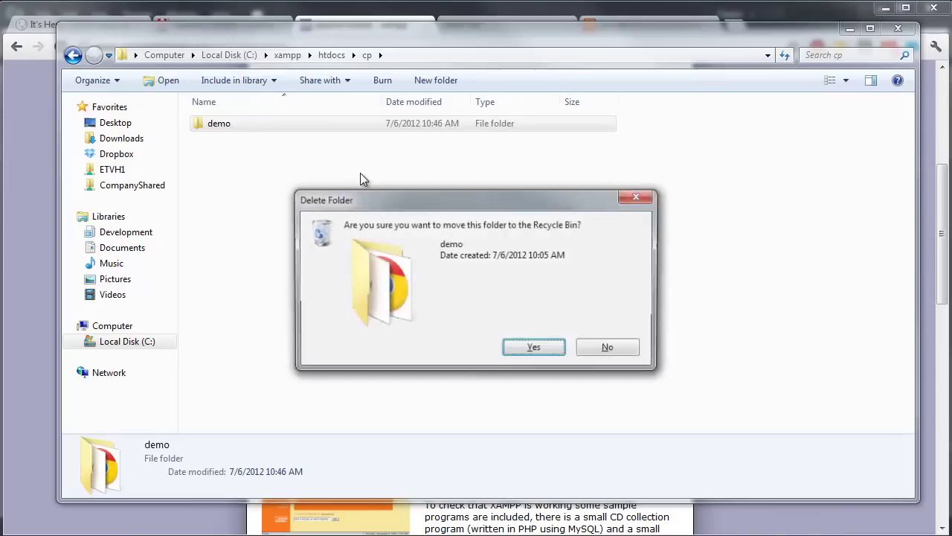
key("Return")
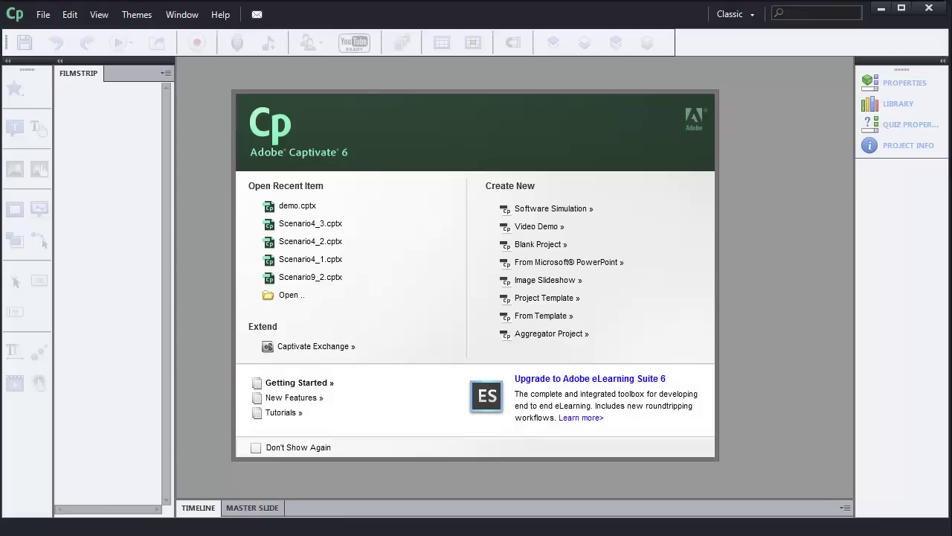
Step: Create a new blank Captivate project at the 800 x 600 size
left_click(564, 245)
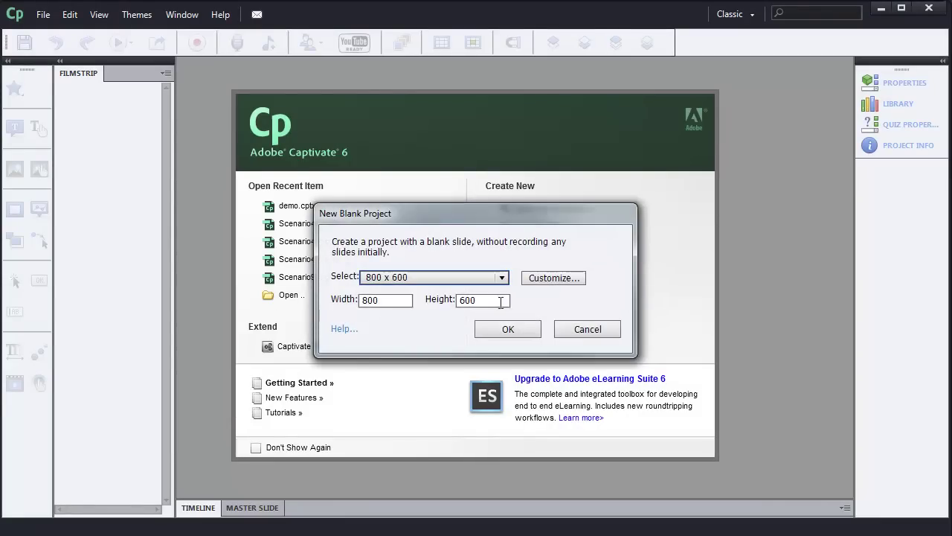
left_click(500, 280)
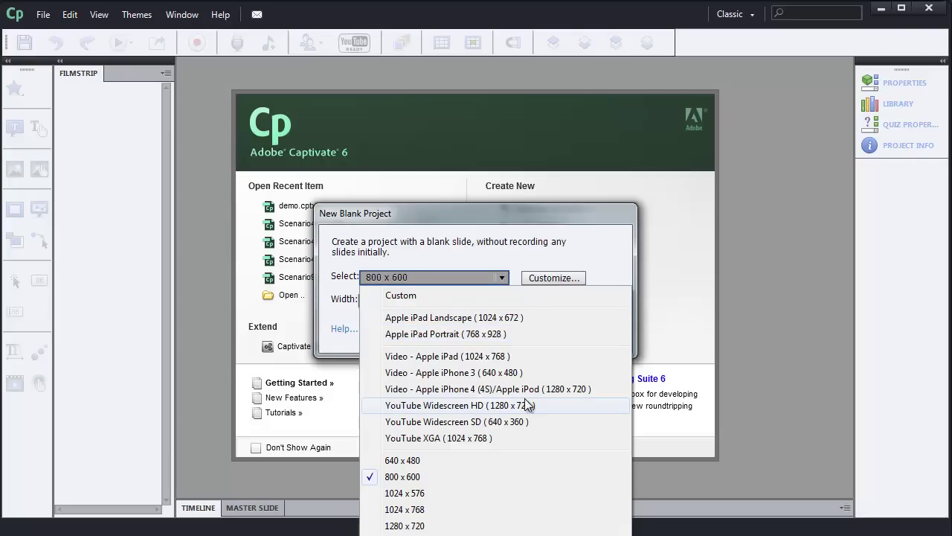
left_click(766, 260)
left_click(509, 329)
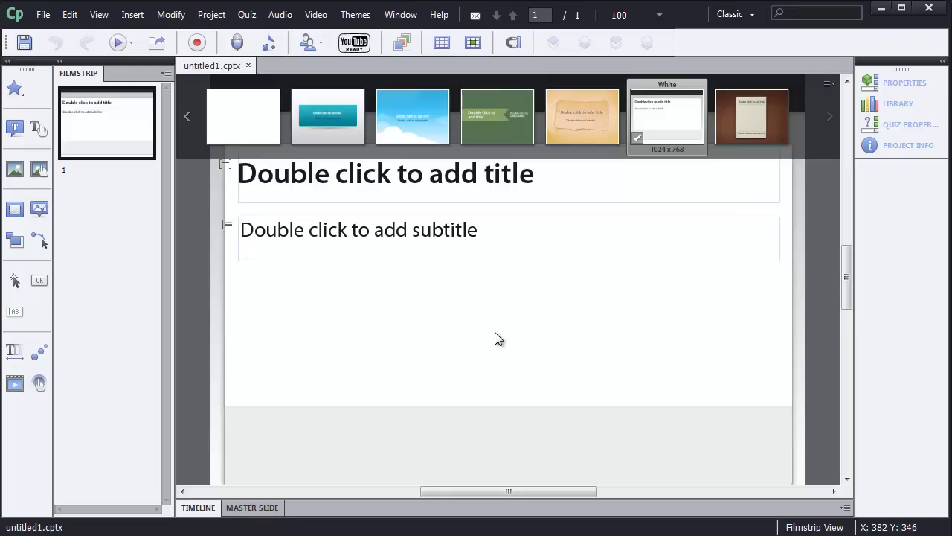
Step: Apply the Green theme, accepting the loss of style overrides, and hide the themes gallery
left_click(488, 119)
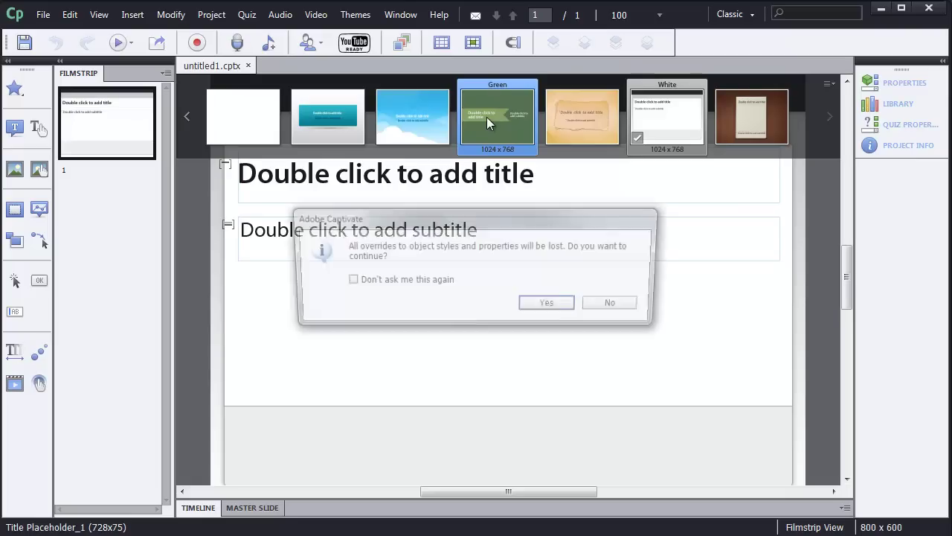
left_click(542, 308)
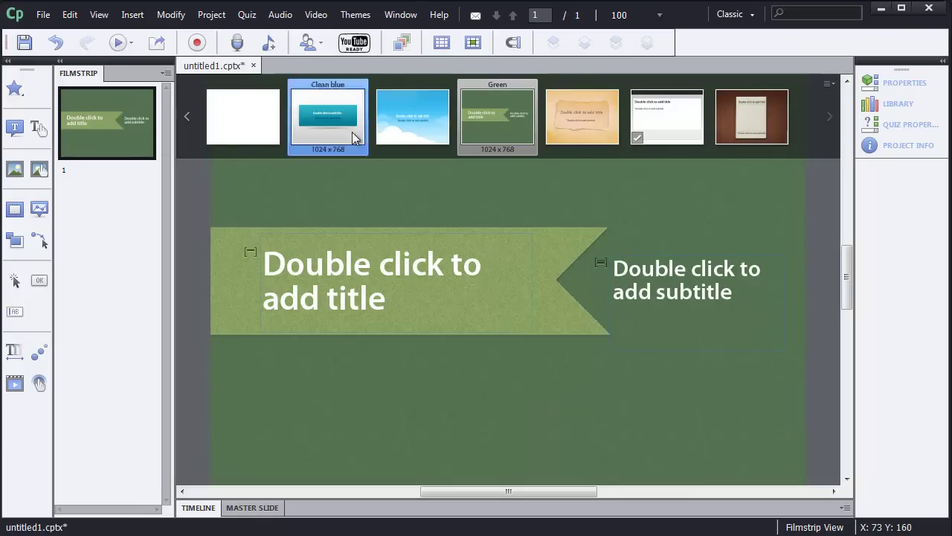
left_click(402, 49)
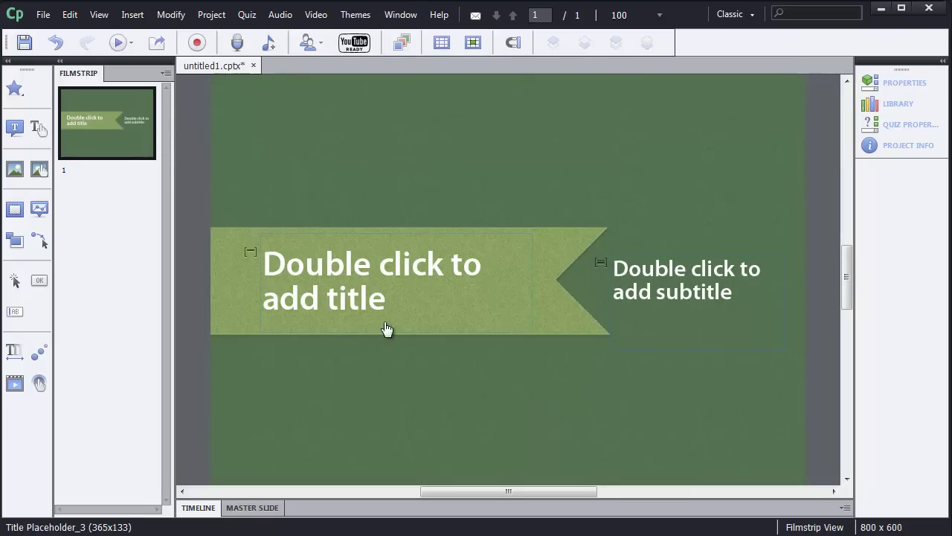
Step: Replace the slide 1 title placeholder with the text 'Demo Course'
left_click(425, 311)
double_click(425, 311)
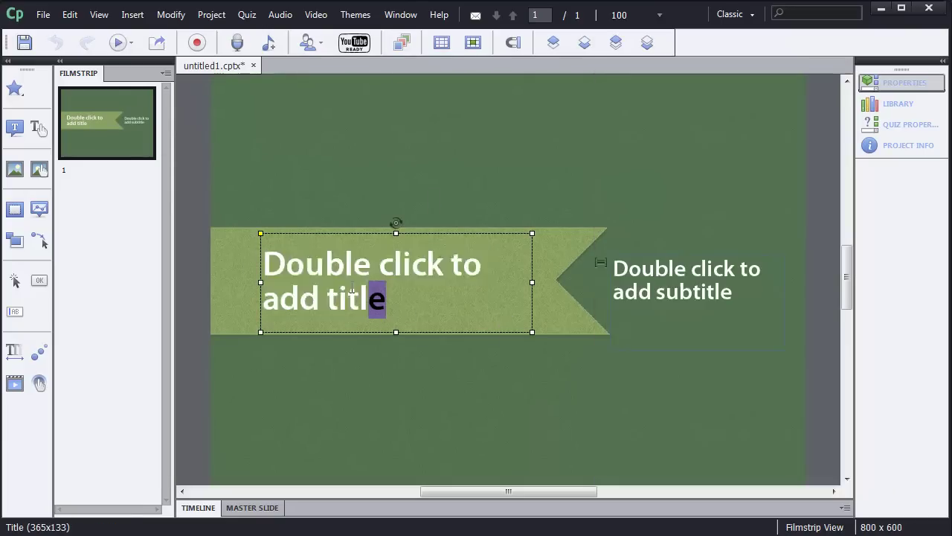
type("Demo Course")
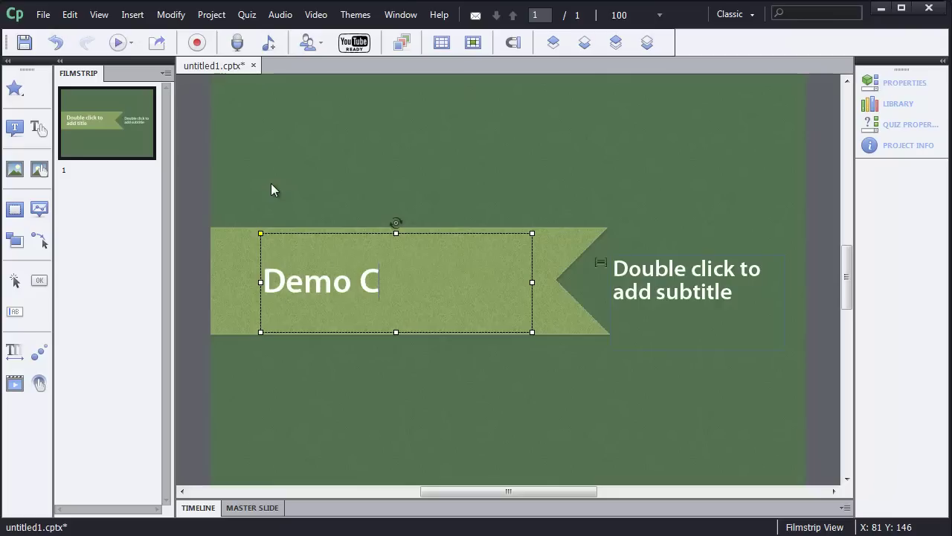
left_click(124, 137)
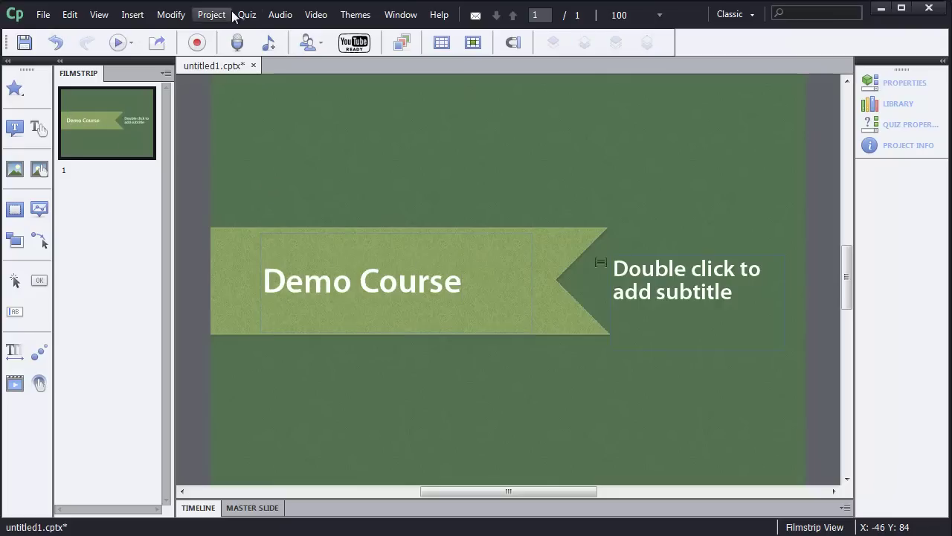
Step: Insert a new blank slide after the title slide and close the Properties panel
left_click(133, 15)
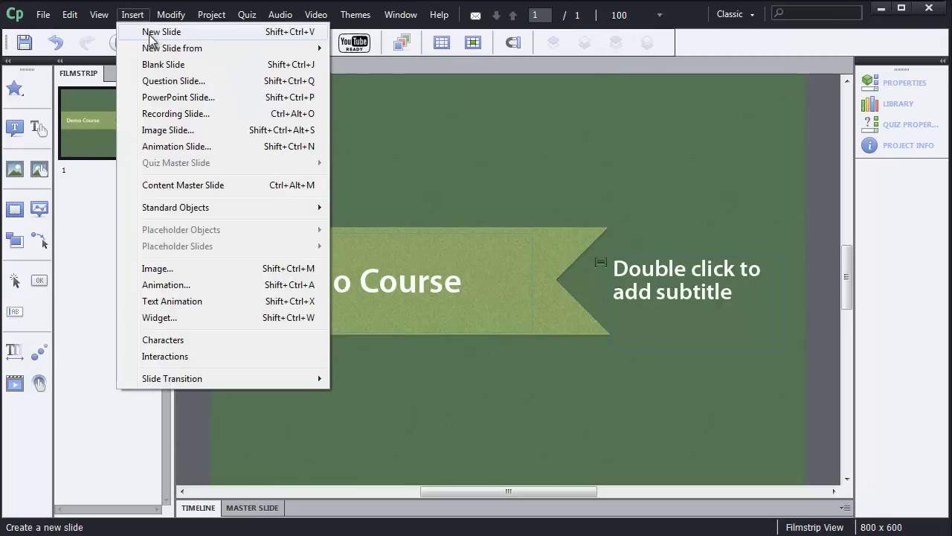
left_click(151, 37)
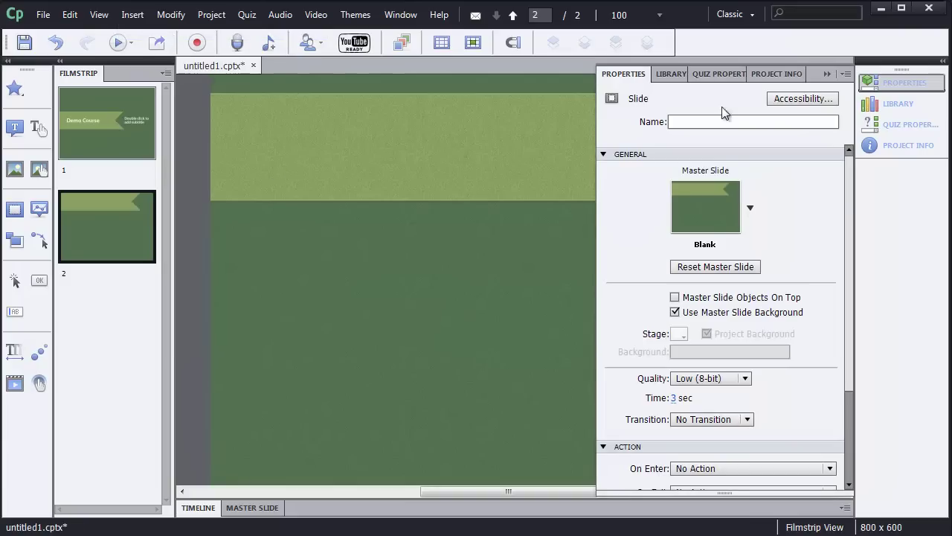
left_click(897, 83)
left_click(134, 15)
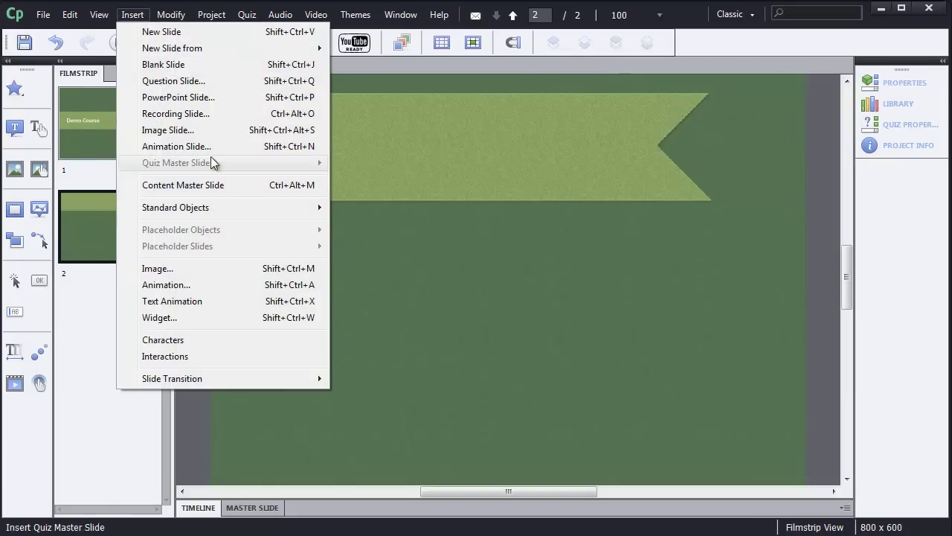
Step: Insert the Pyramid Stack interaction from the Select Interaction dialog
left_click(244, 358)
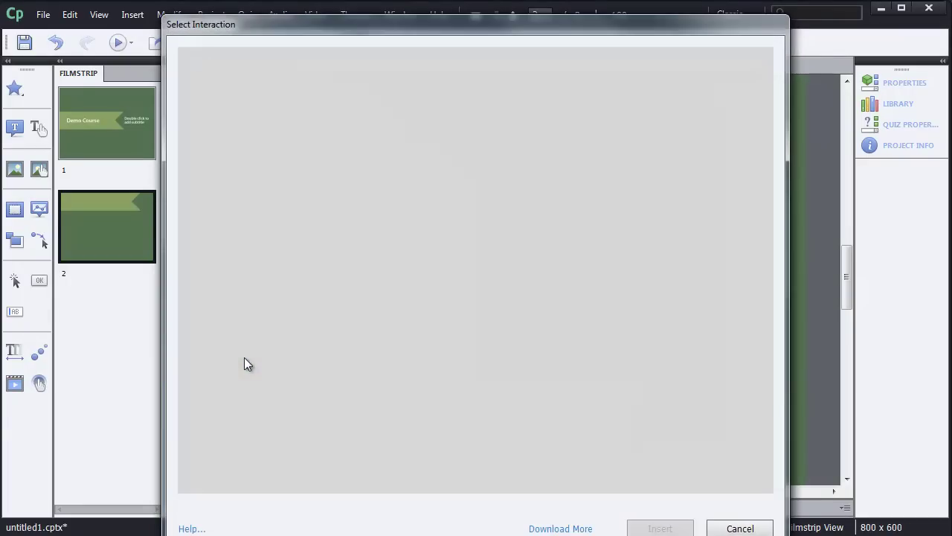
left_click_drag(328, 29, 328, 18)
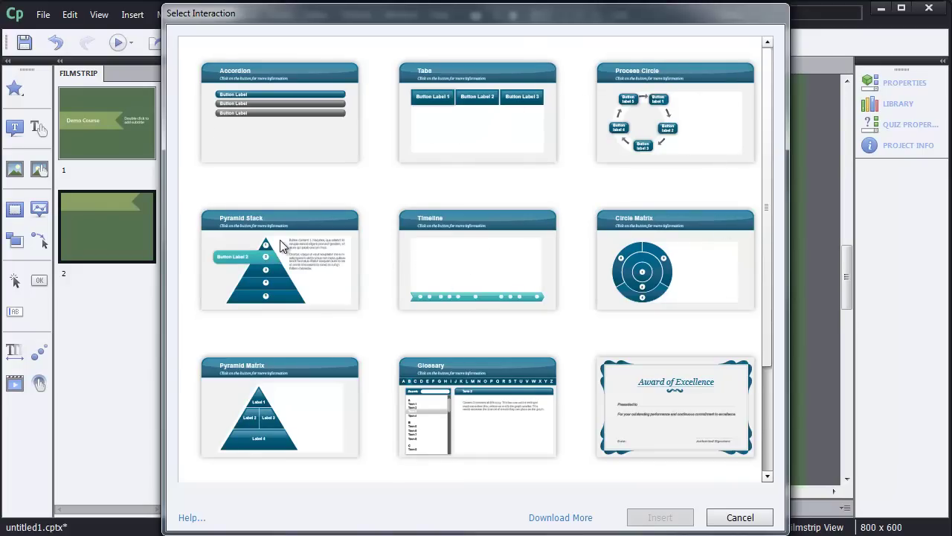
left_click(242, 273)
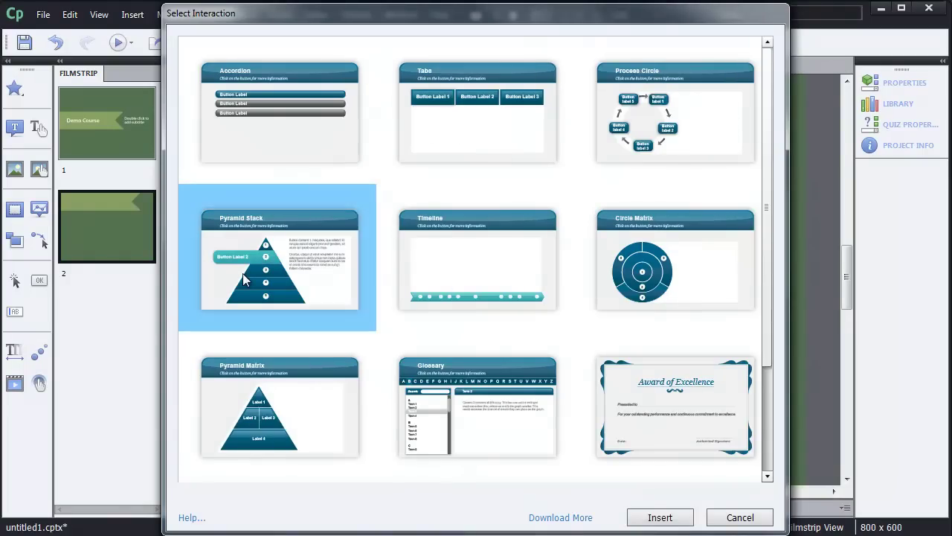
left_click(656, 522)
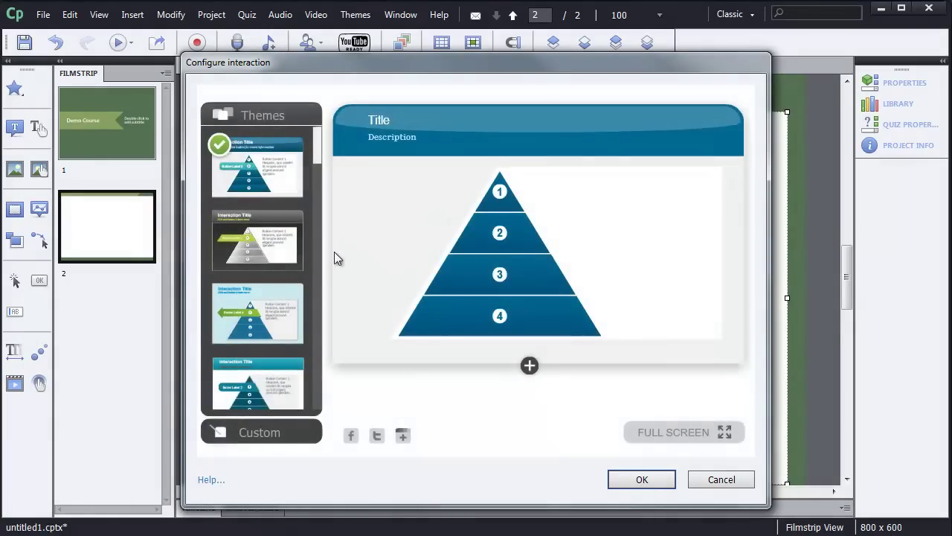
Step: Give the pyramid Theme 3, label item 1 'Top of the pyramid', and confirm the settings
left_click(282, 237)
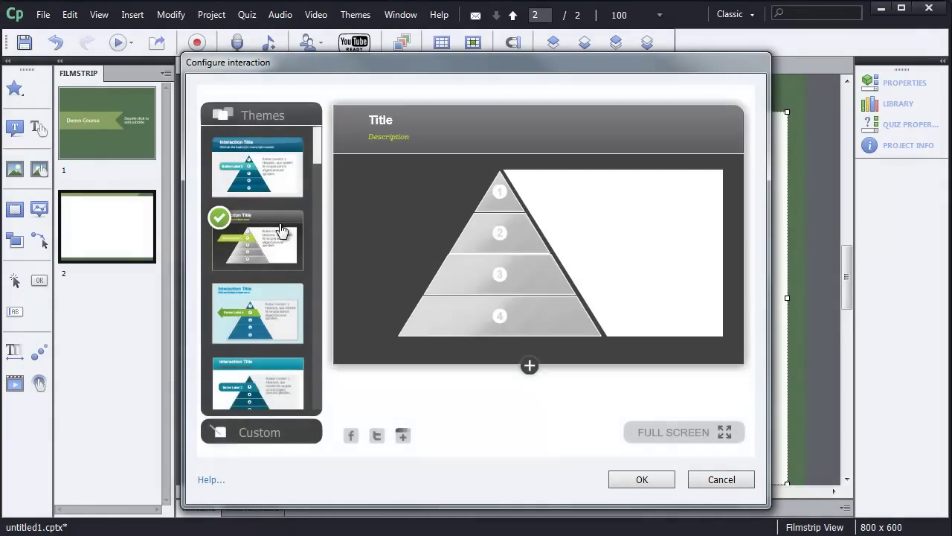
left_click(283, 311)
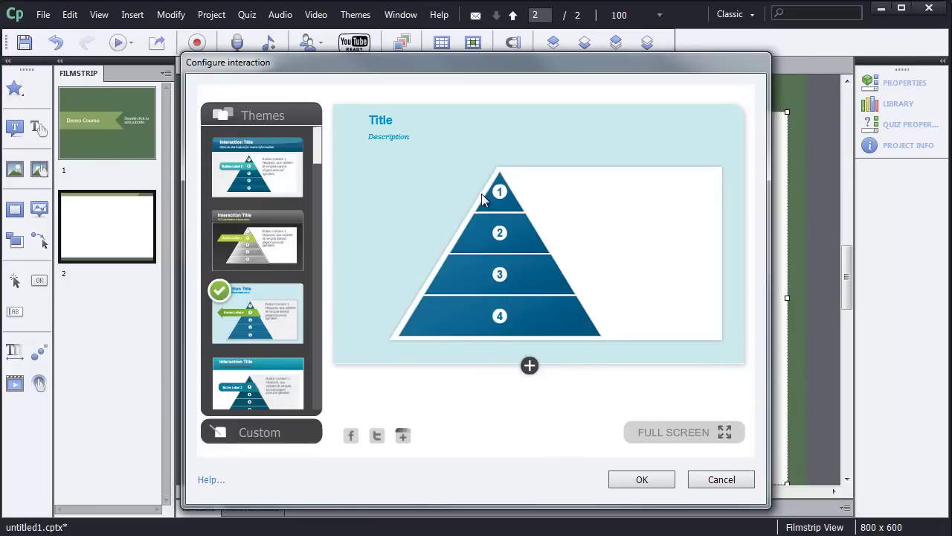
left_click(503, 200)
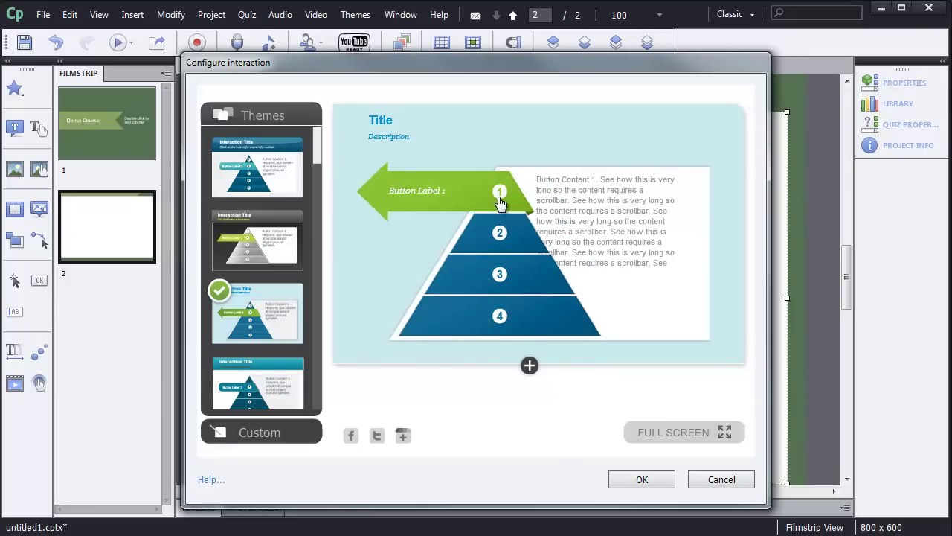
double_click(413, 191)
type("Top of the pyramid")
left_click(610, 240)
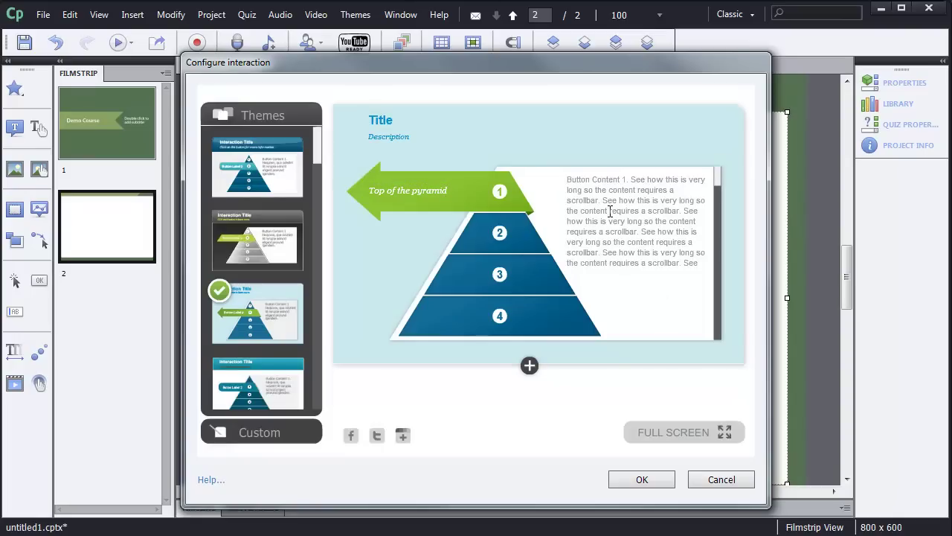
left_click(627, 479)
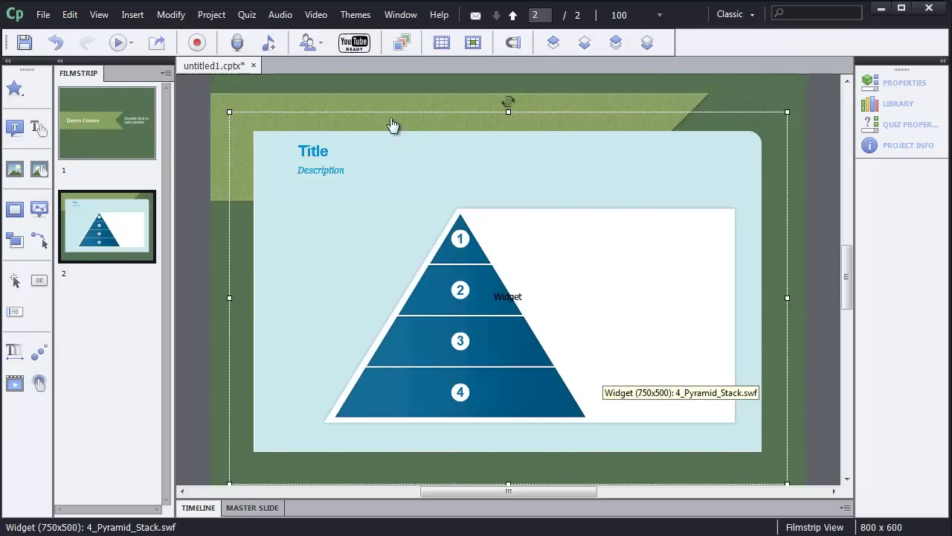
Step: Insert two Multiple Choice question slides from Quiz > Question Slide
left_click(247, 16)
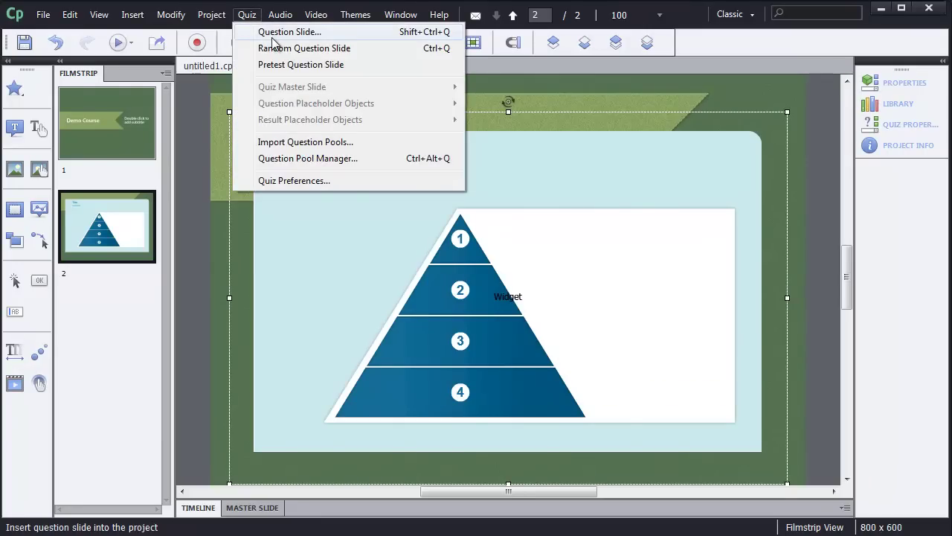
left_click(272, 39)
left_click(434, 153)
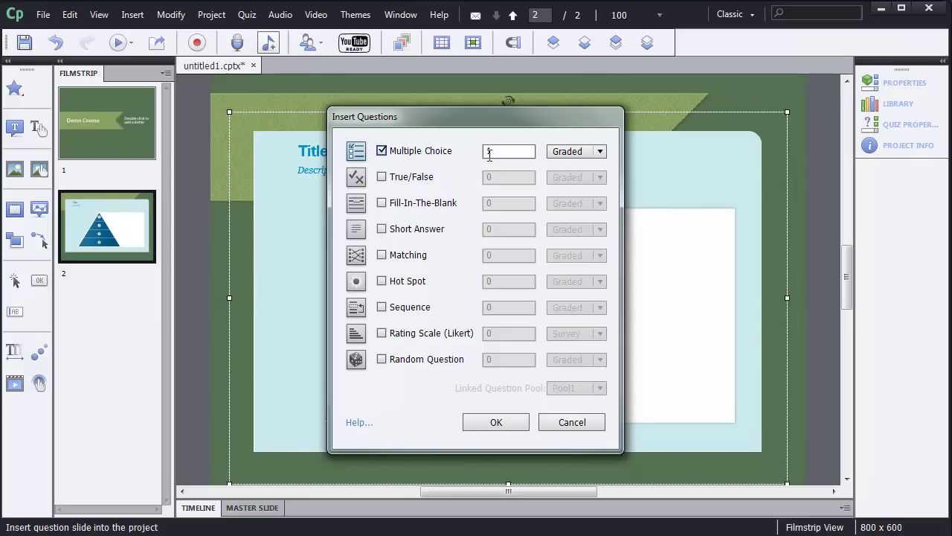
left_click(490, 151)
type("2")
left_click(494, 422)
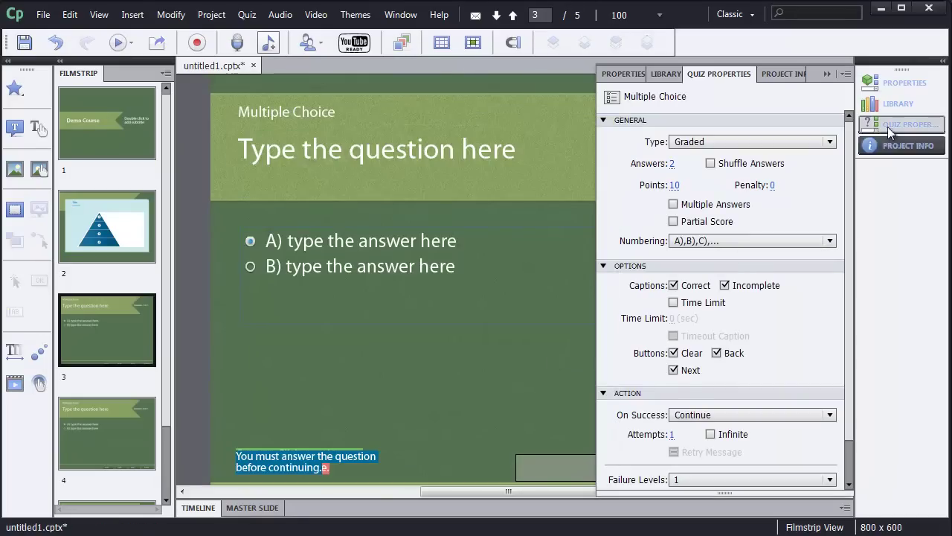
Step: Mark answer B as the correct choice on slide 4, the second question
left_click(904, 124)
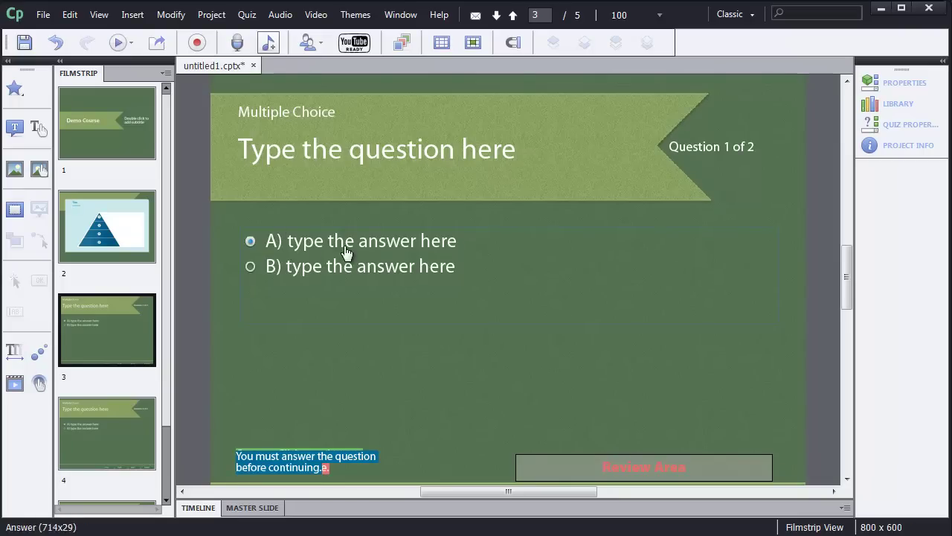
left_click(139, 425)
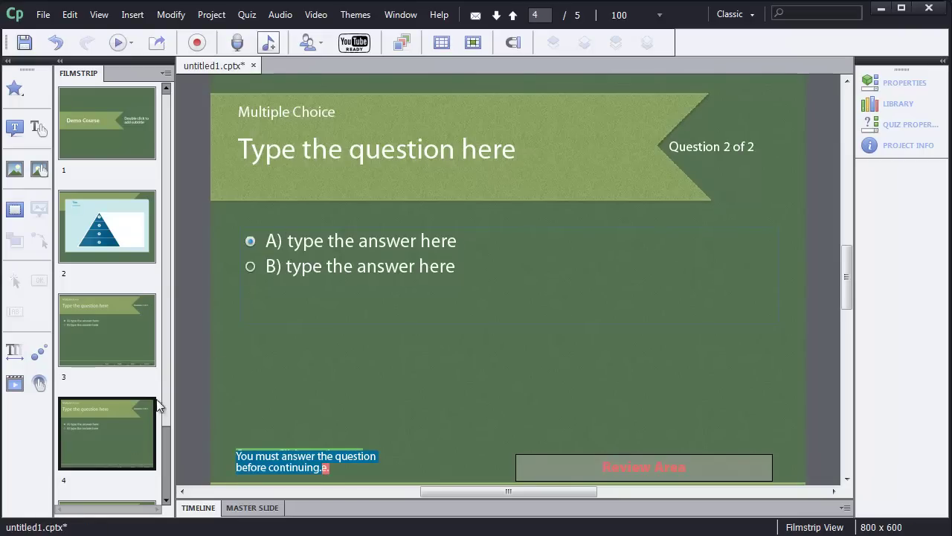
left_click(250, 267)
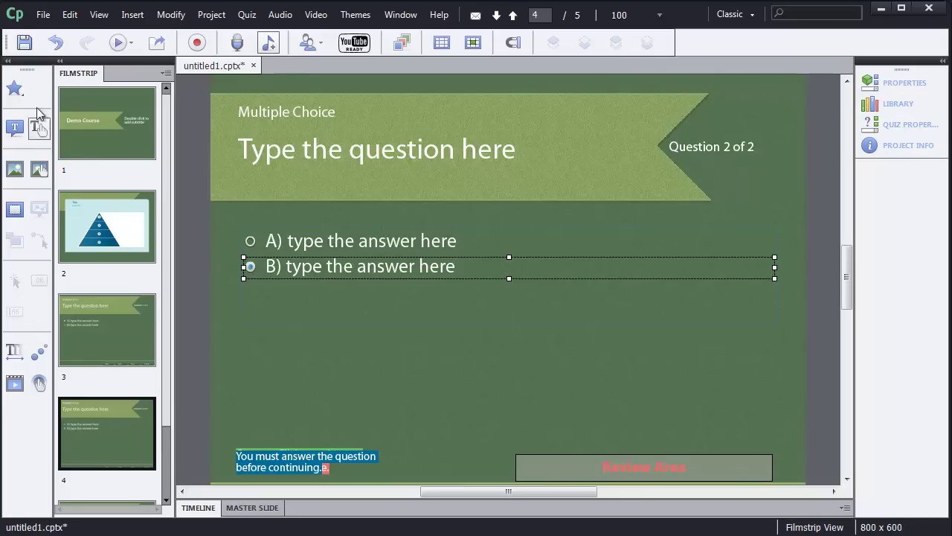
Step: Open the Publish settings, add HTML5 output alongside SWF, and select the project title
left_click(42, 15)
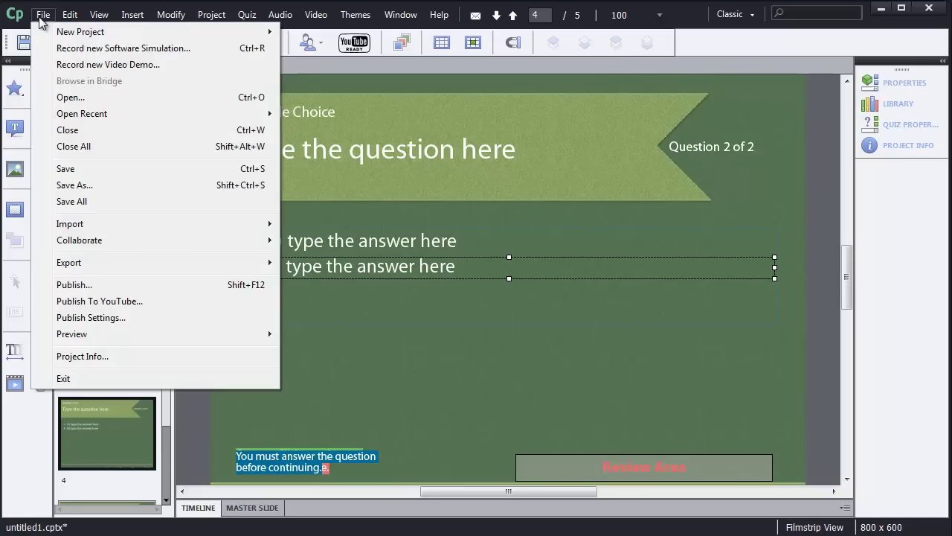
left_click(126, 286)
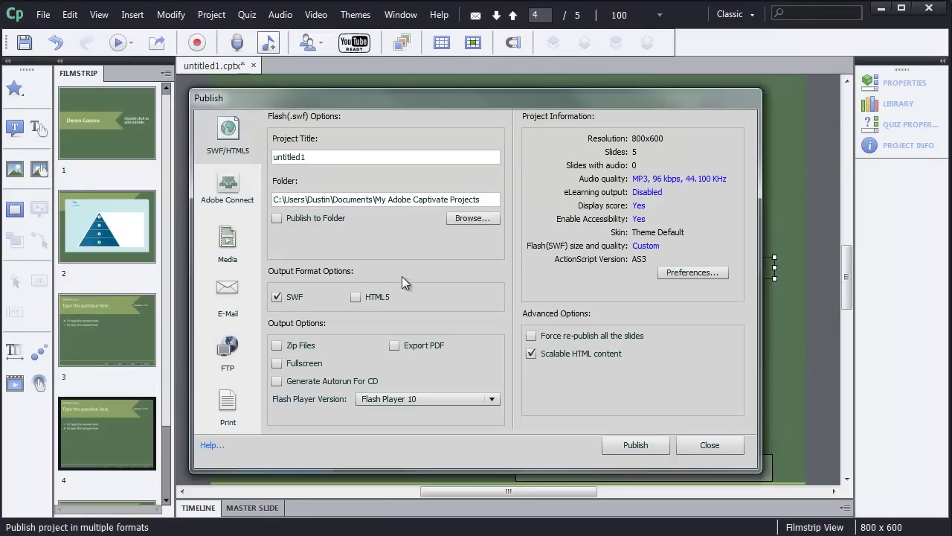
left_click(357, 298)
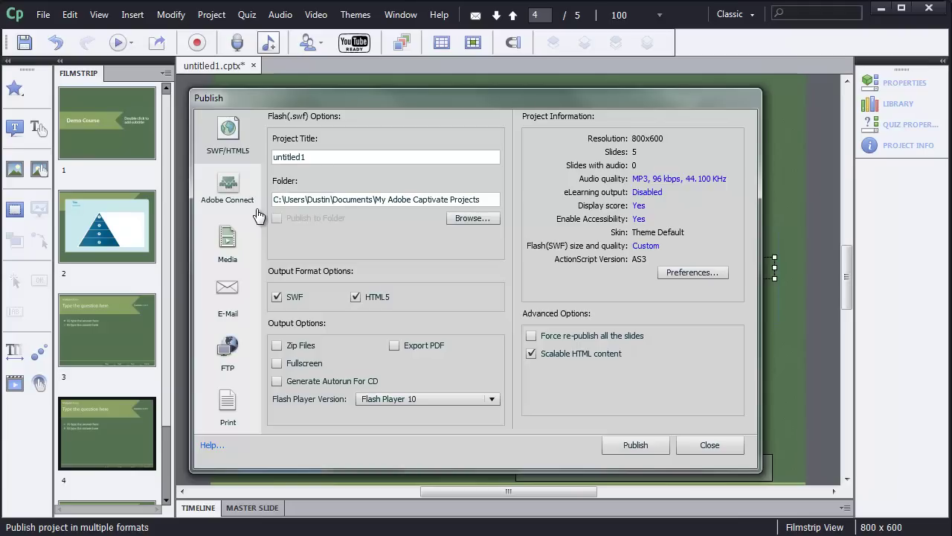
double_click(323, 156)
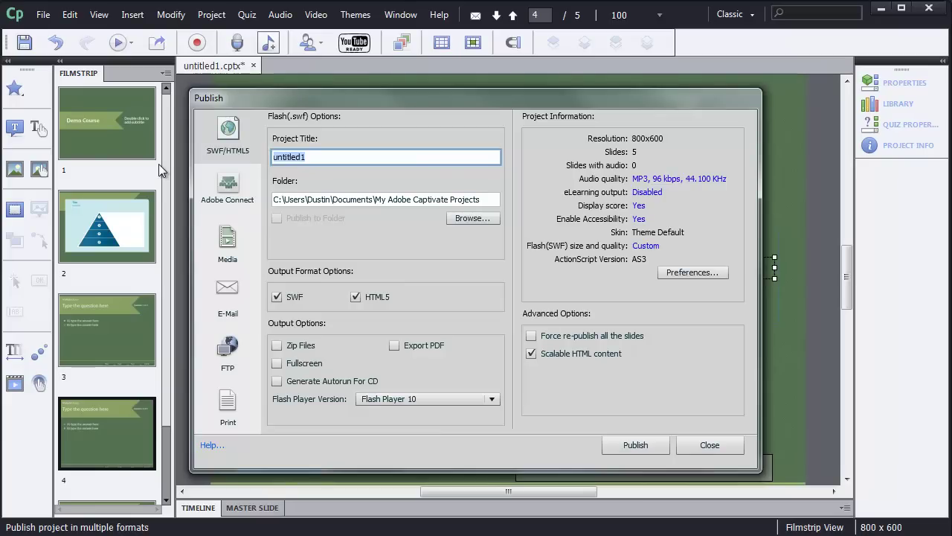
Step: Title the project 'demo' and publish it into C:\xampp\htdocs\cp
type("demo")
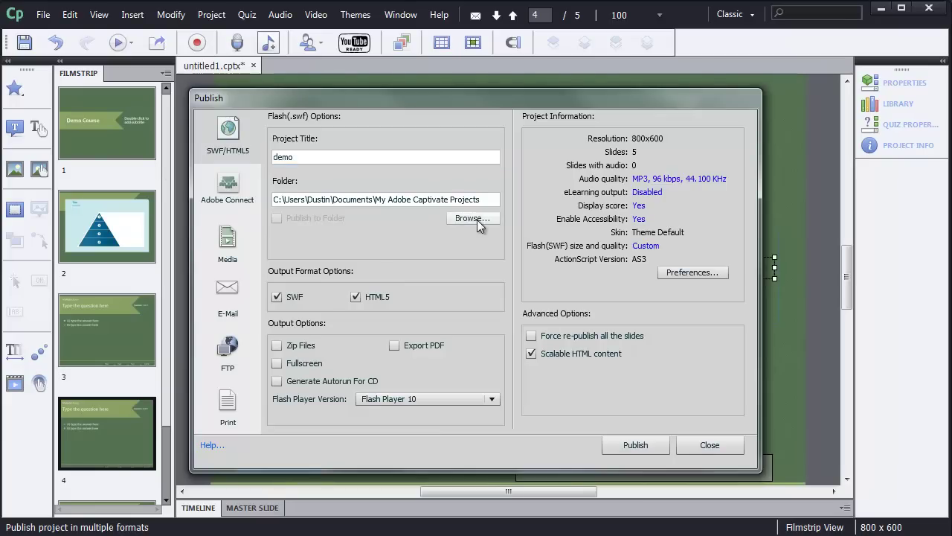
left_click(473, 217)
left_click(378, 263)
left_click(388, 279)
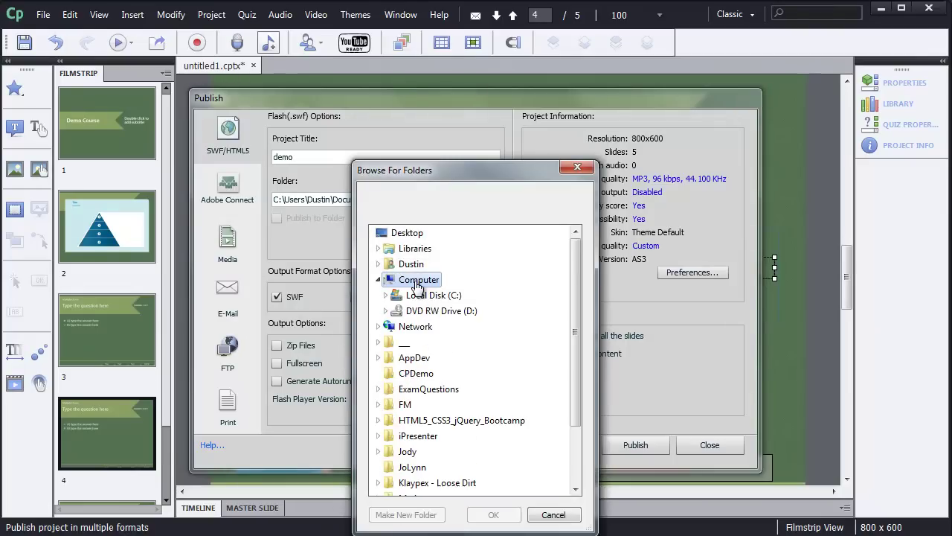
left_click(428, 296)
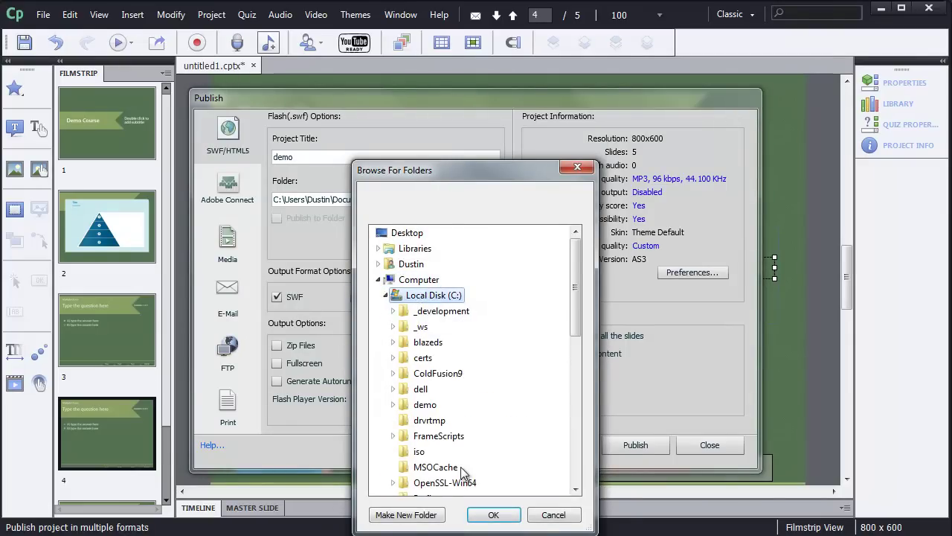
scroll(462, 473, "down", 4)
double_click(431, 421)
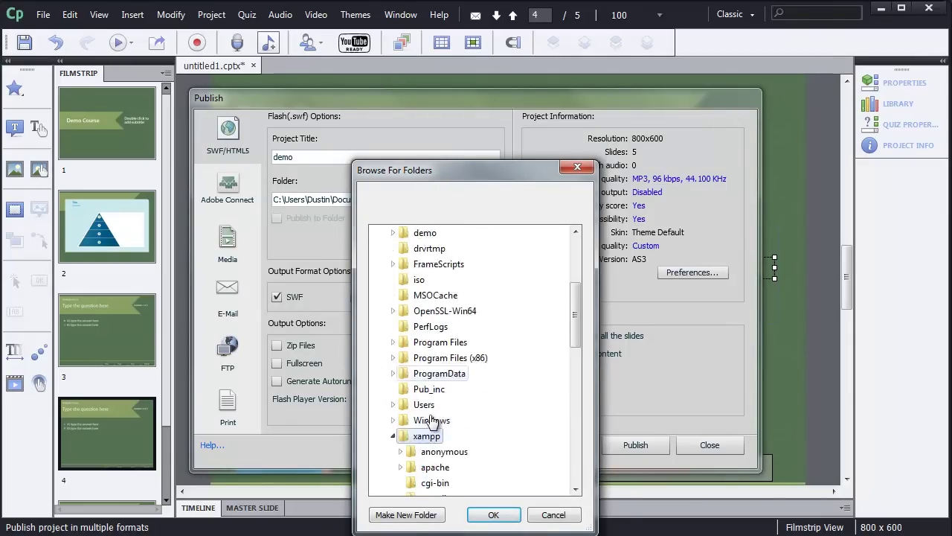
double_click(439, 390)
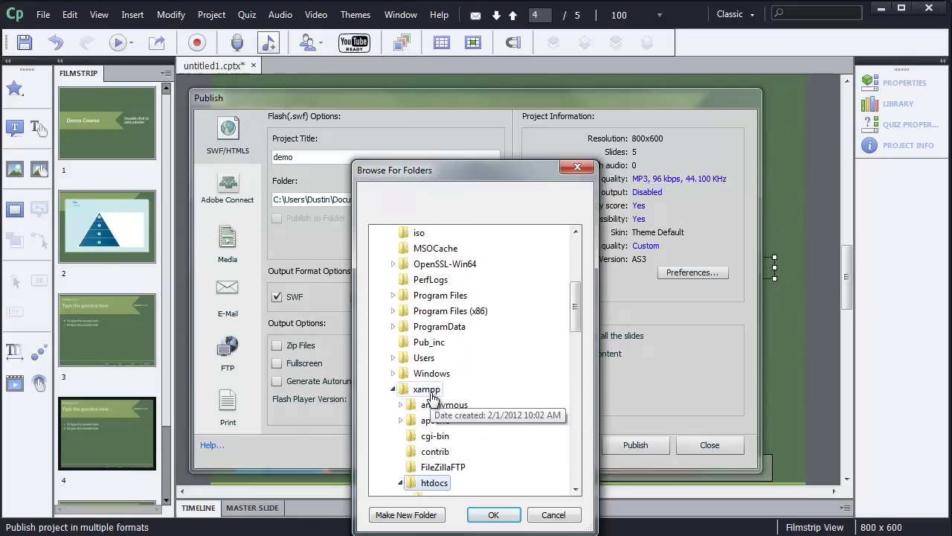
left_click(436, 407)
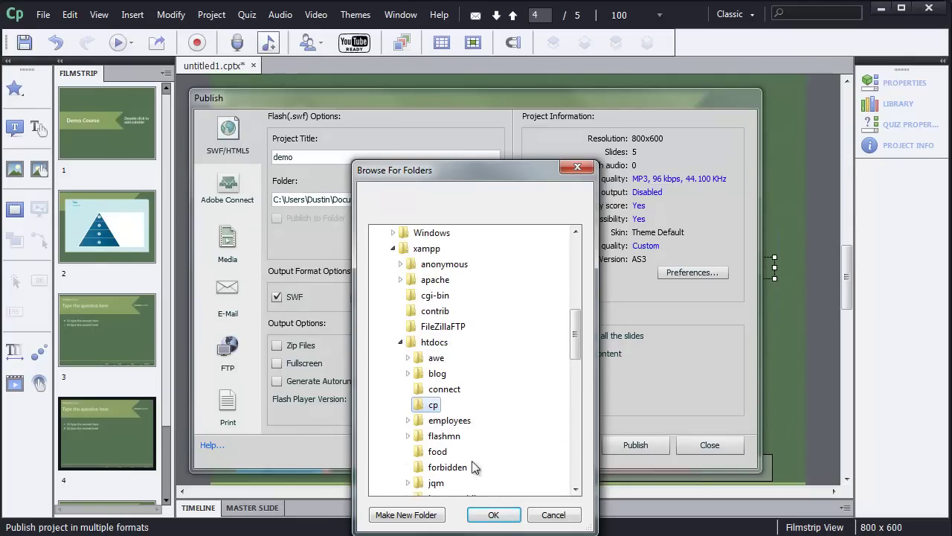
left_click(494, 514)
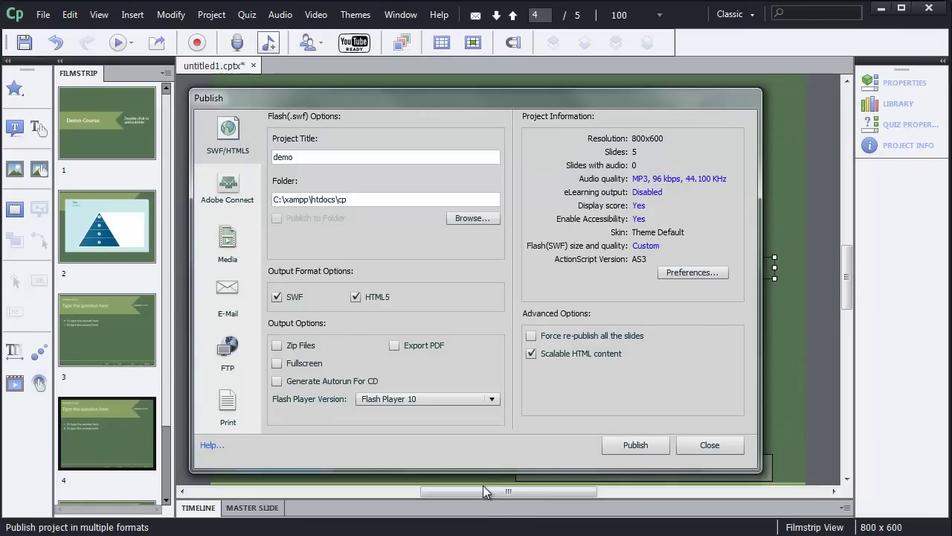
left_click(628, 447)
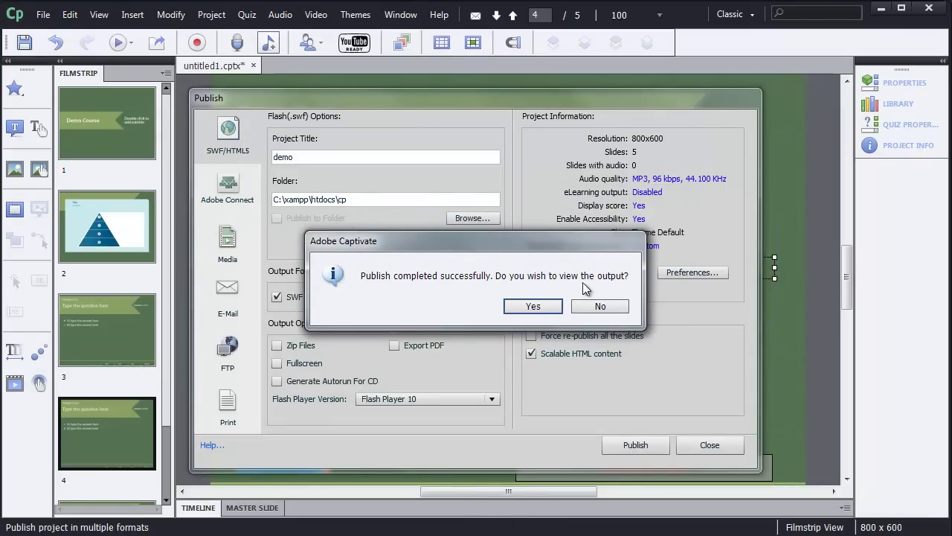
Step: View the published demo course in Chrome from its local file path and inspect its address
left_click(533, 305)
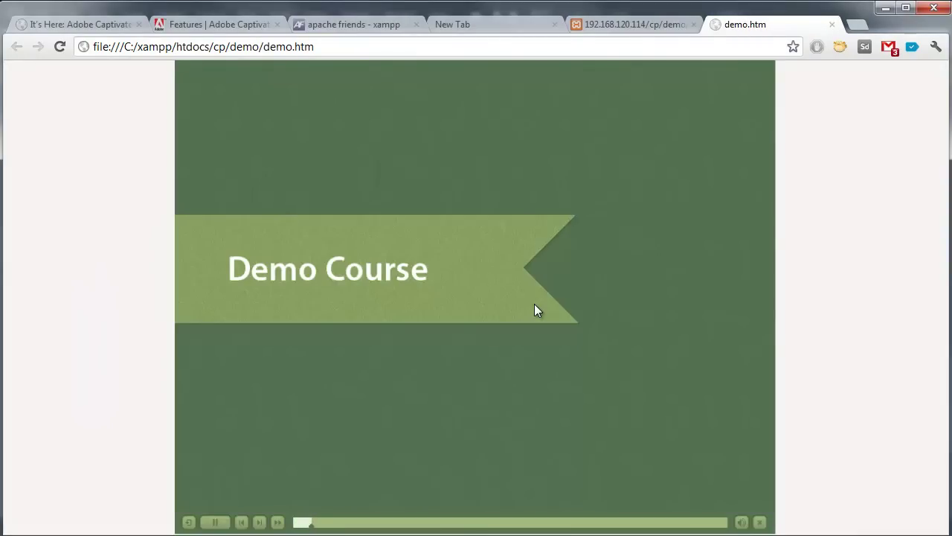
right_click(540, 152)
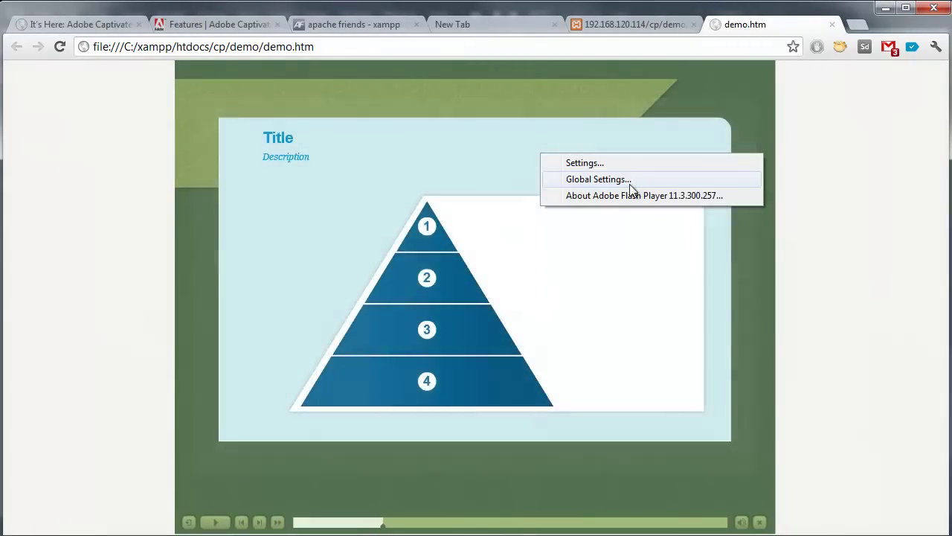
left_click(828, 266)
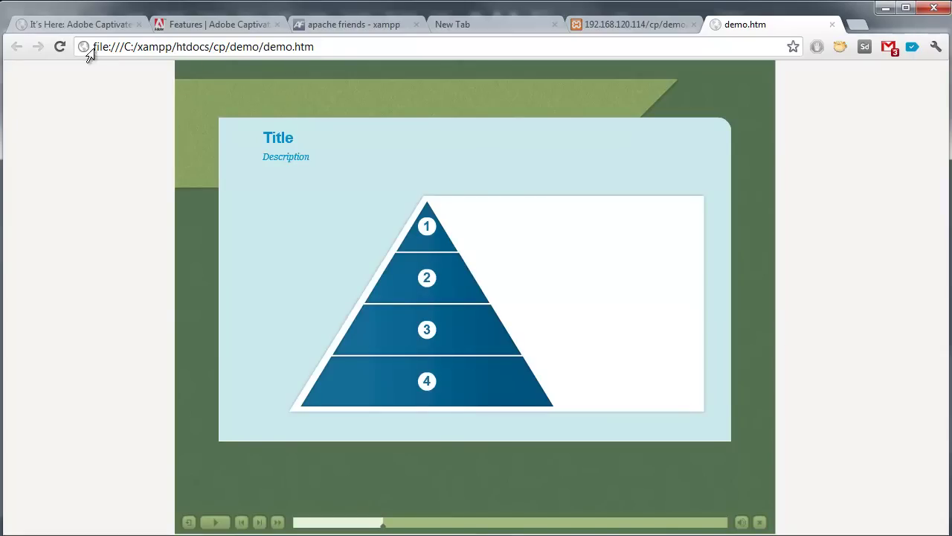
left_click_drag(95, 49, 335, 42)
left_click(335, 43)
Step: Switch to Explorer and open the demo folder in C:\xampp\htdocs\cp
key("alt+Tab")
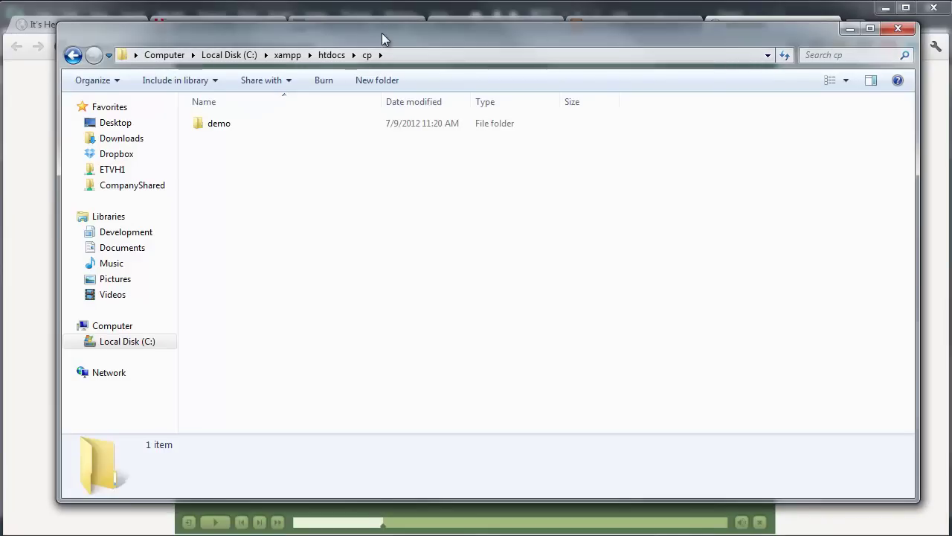
left_click_drag(383, 37, 401, 70)
left_click(238, 165)
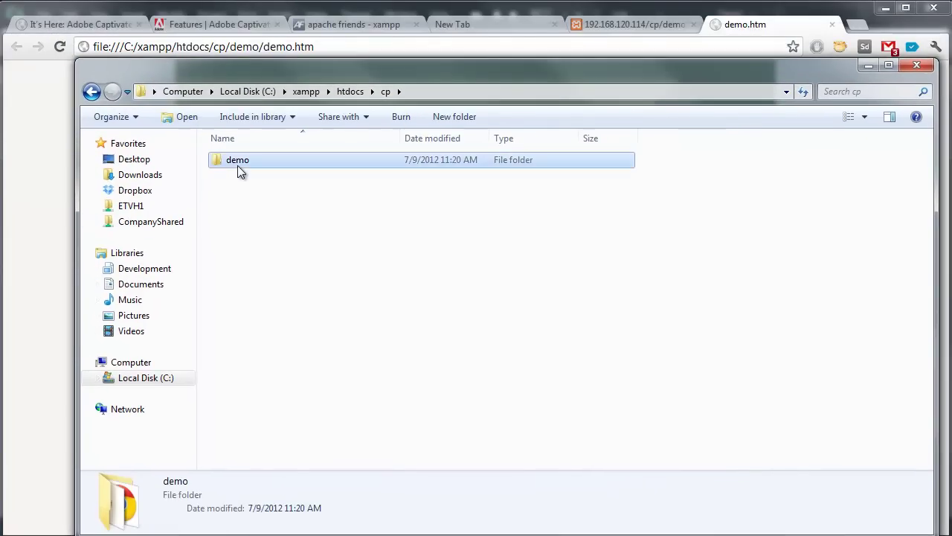
double_click(239, 164)
Step: Point out the published files demo.htm, multiscreen.html and index.html
left_click_drag(295, 433, 213, 170)
left_click(287, 401)
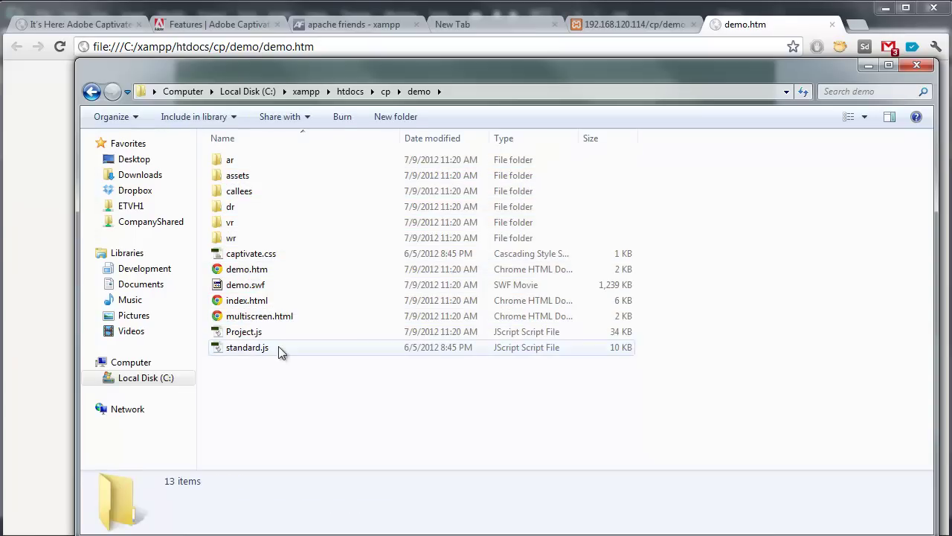
left_click(280, 269)
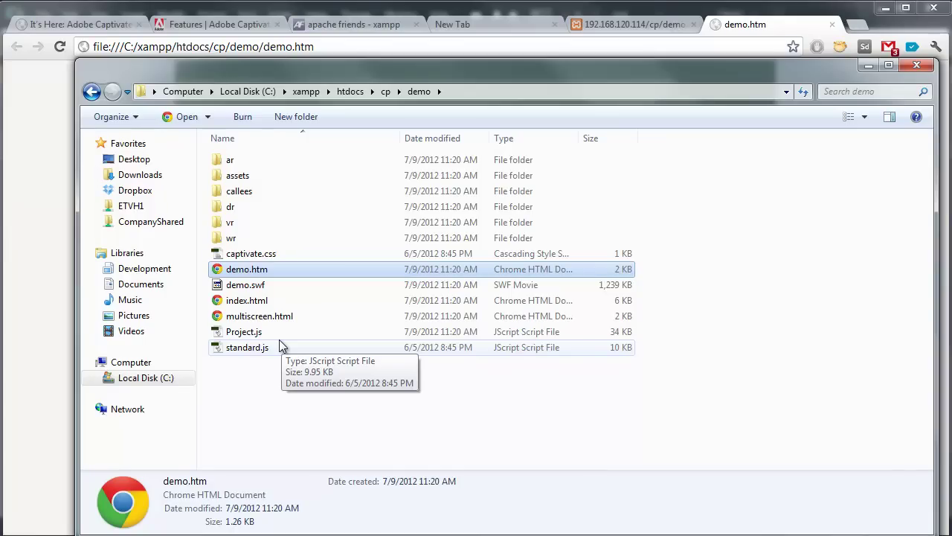
left_click(266, 319)
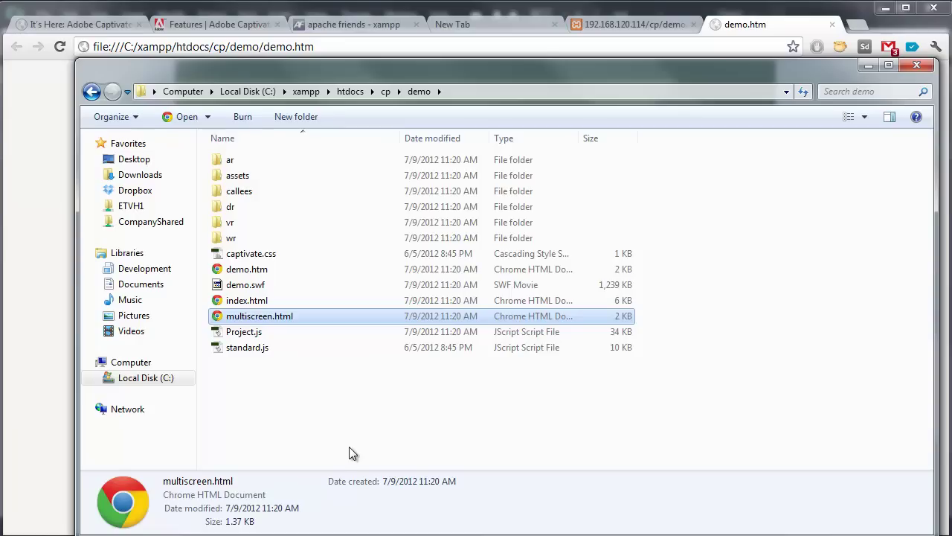
left_click(270, 303)
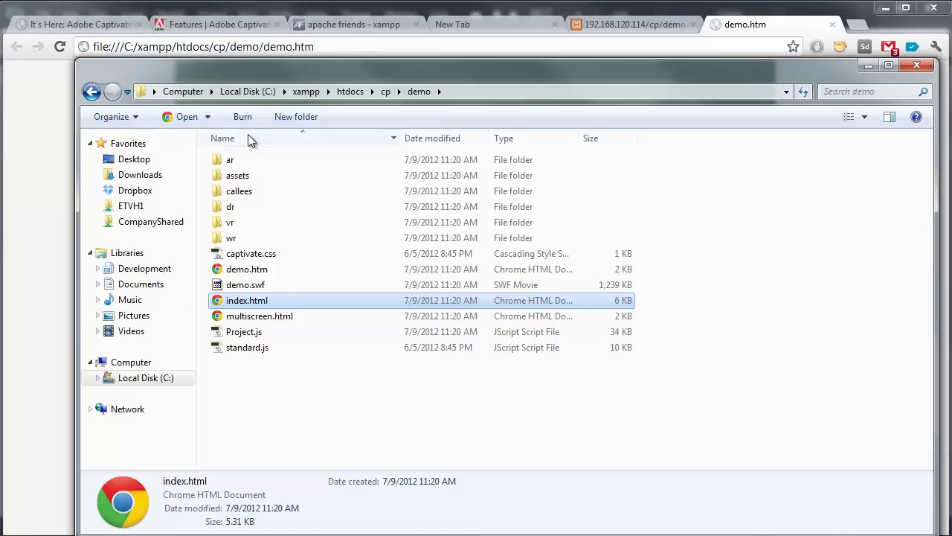
left_click(393, 52)
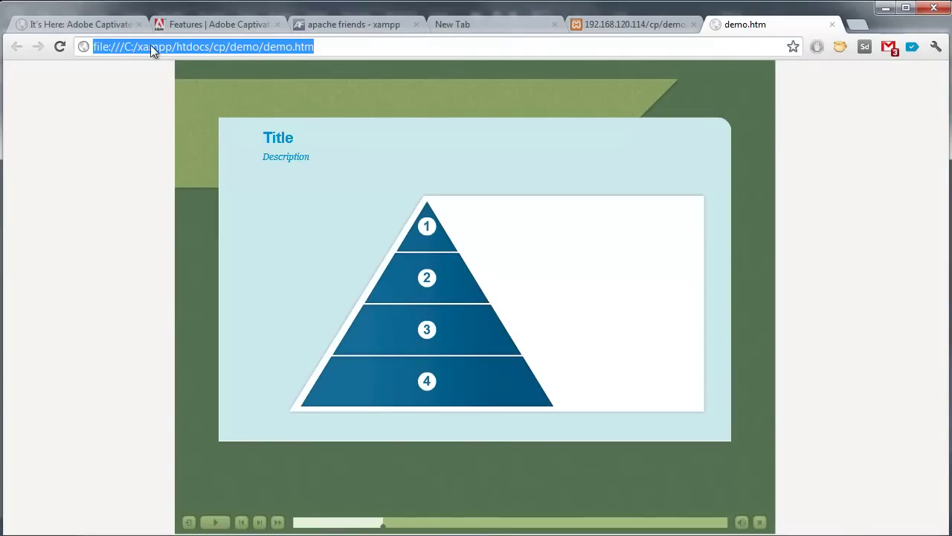
left_click(109, 46)
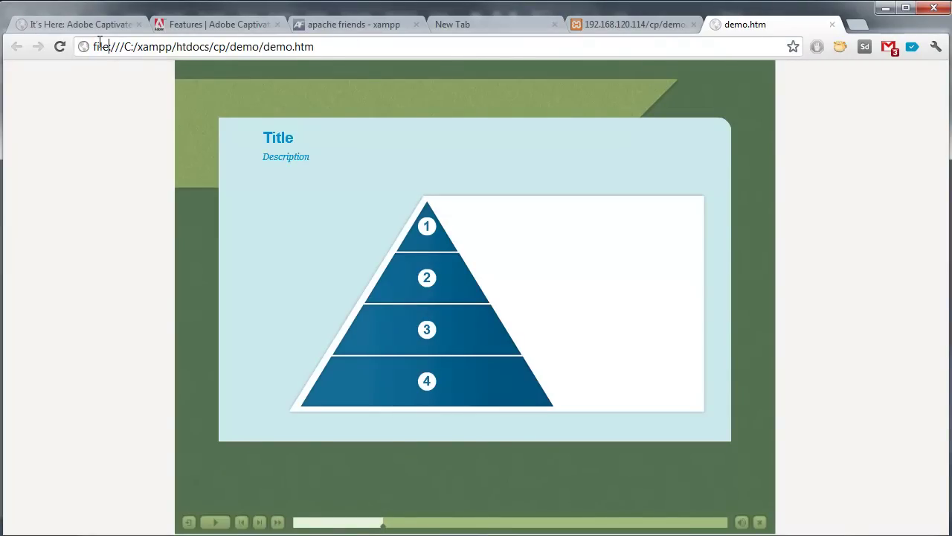
left_click_drag(94, 46, 212, 46)
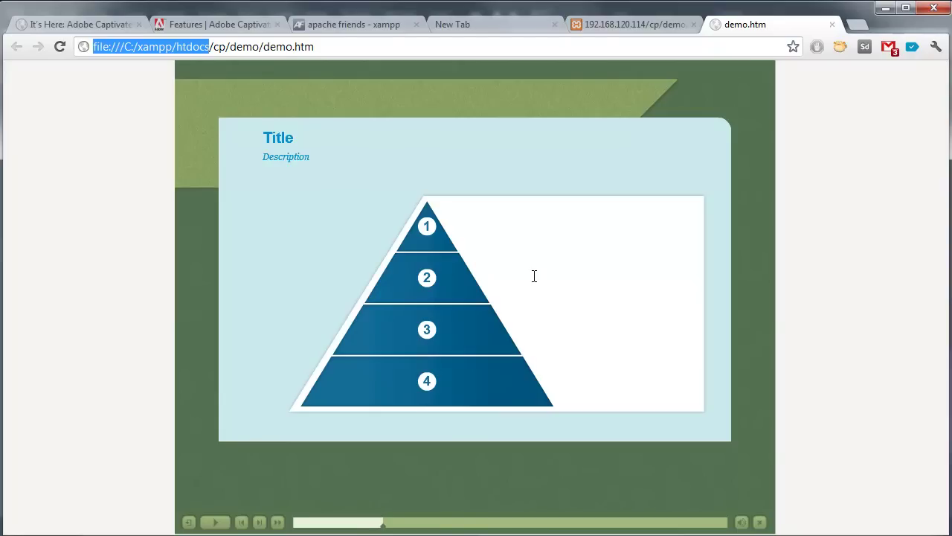
type("http://")
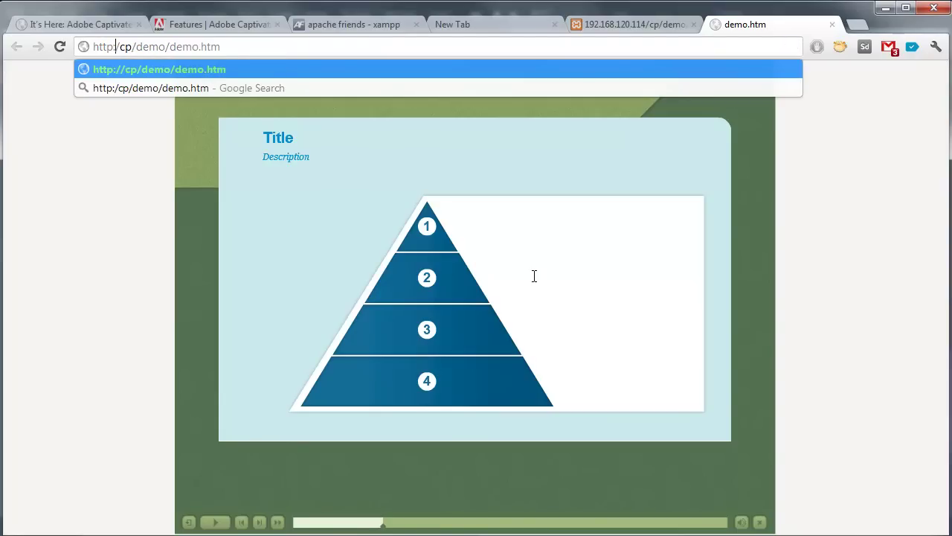
type("localhost")
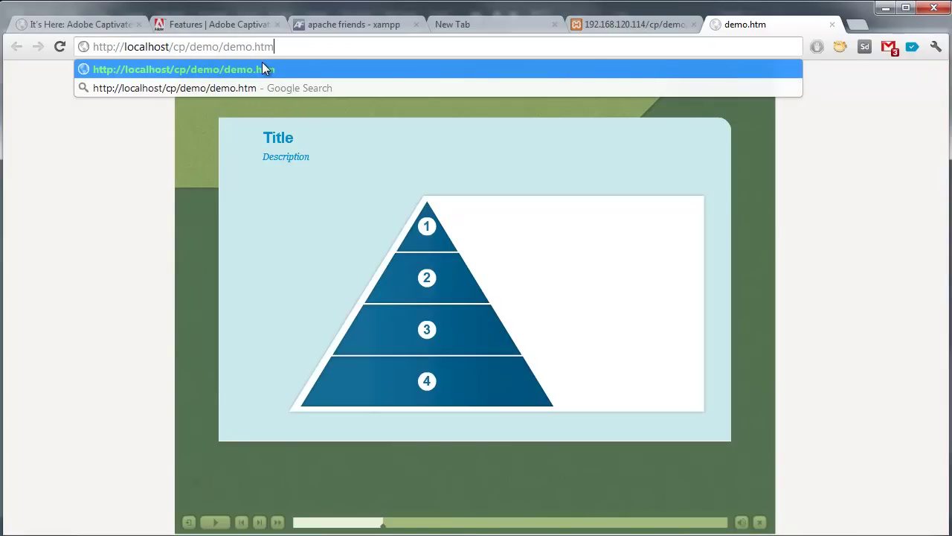
double_click(148, 49)
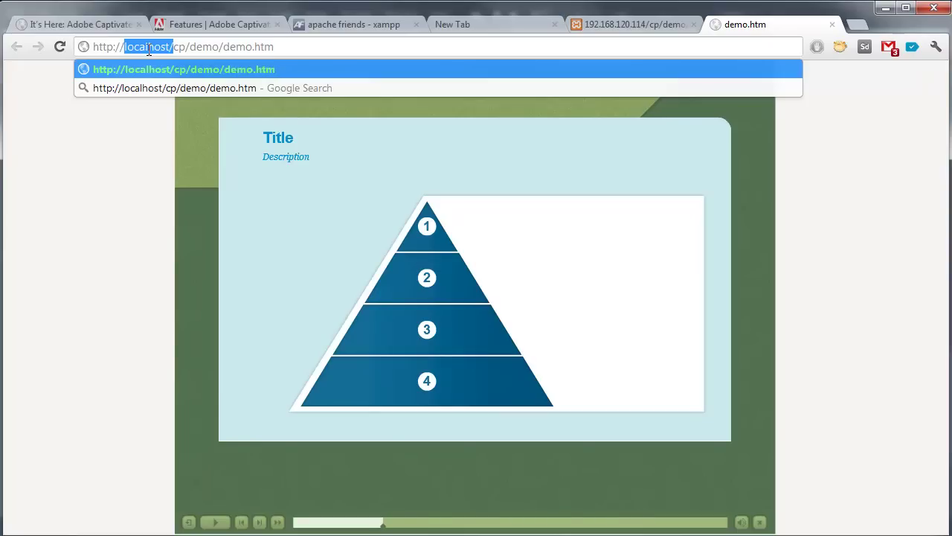
left_click(96, 190)
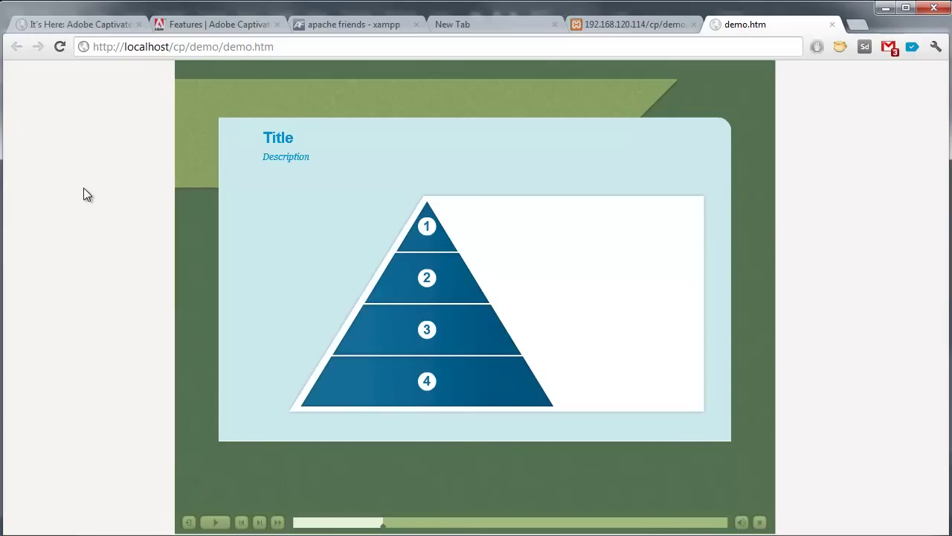
left_click(319, 46)
key("Return")
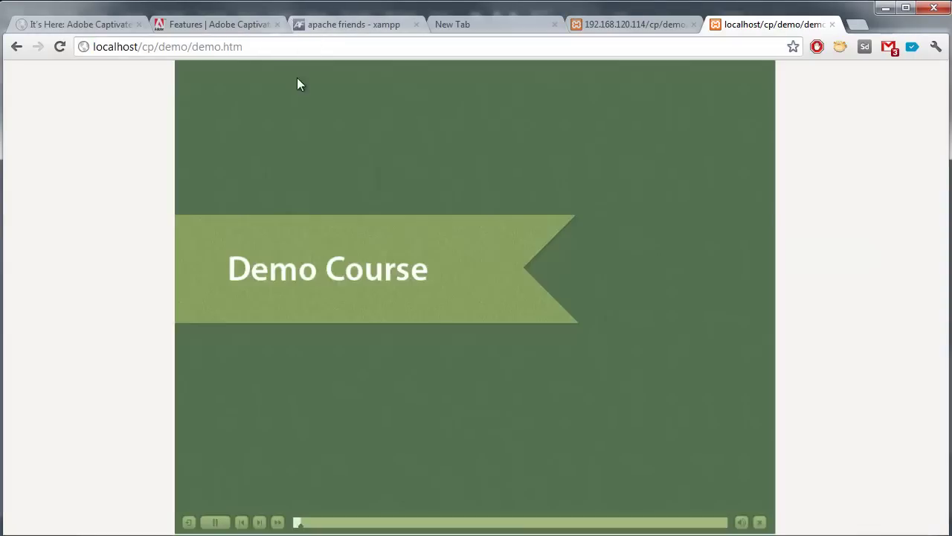
Step: Pause playback from the Captivate playbar on the Demo Course title slide
left_click(215, 522)
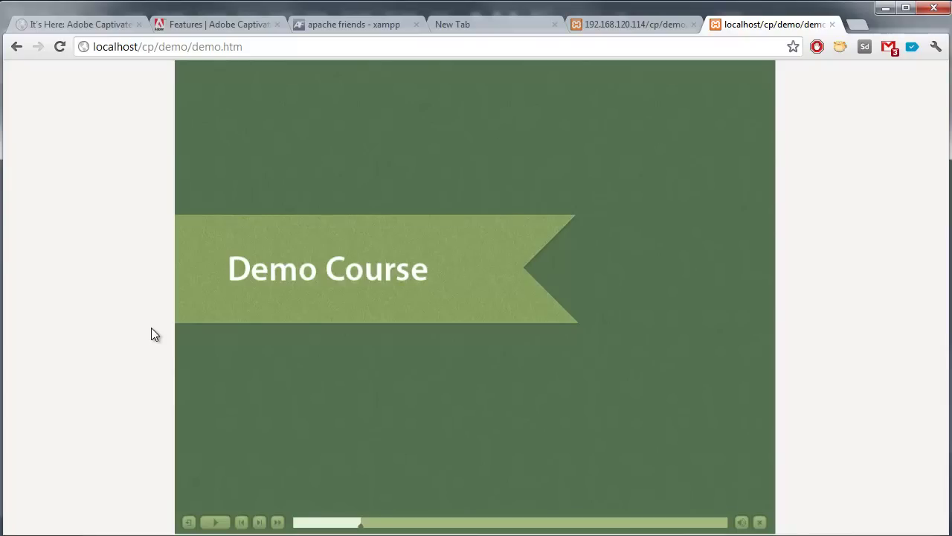
Step: Launch cmd.exe from the Start menu search
key("super")
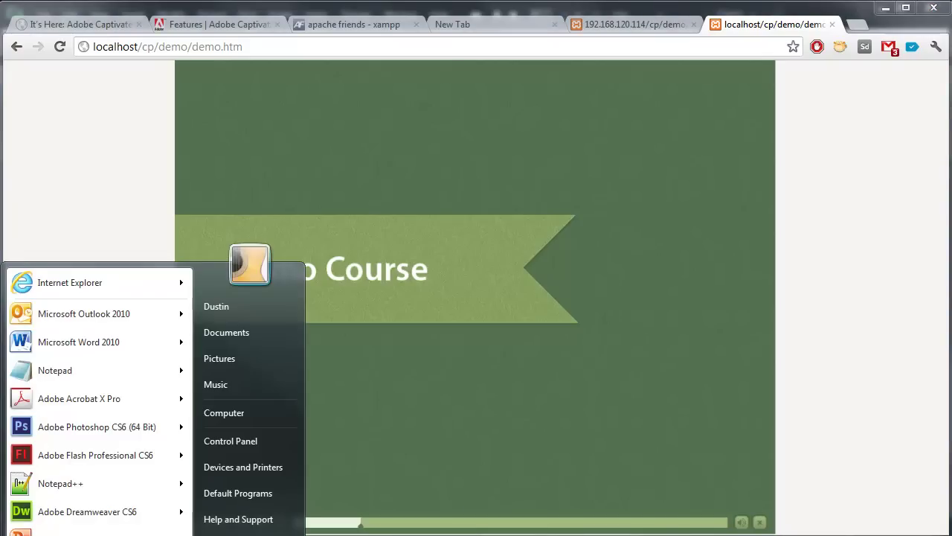
left_click(60, 532)
scroll(57, 502, "down", 15)
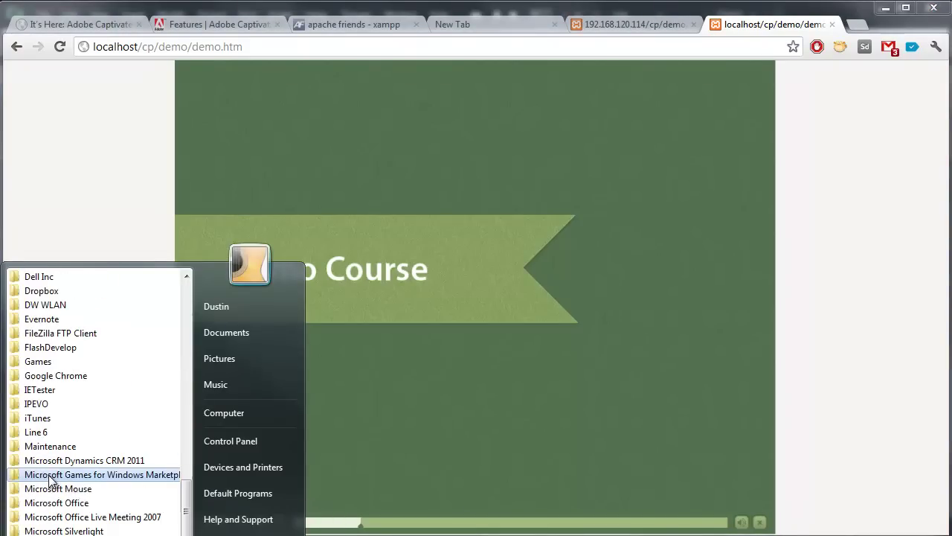
type("x")
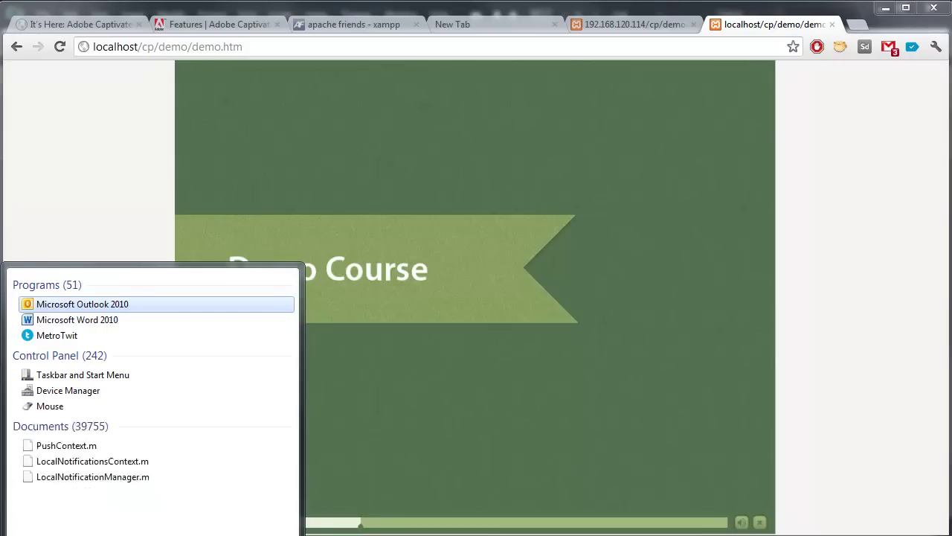
key("BackSpace")
type("cmd")
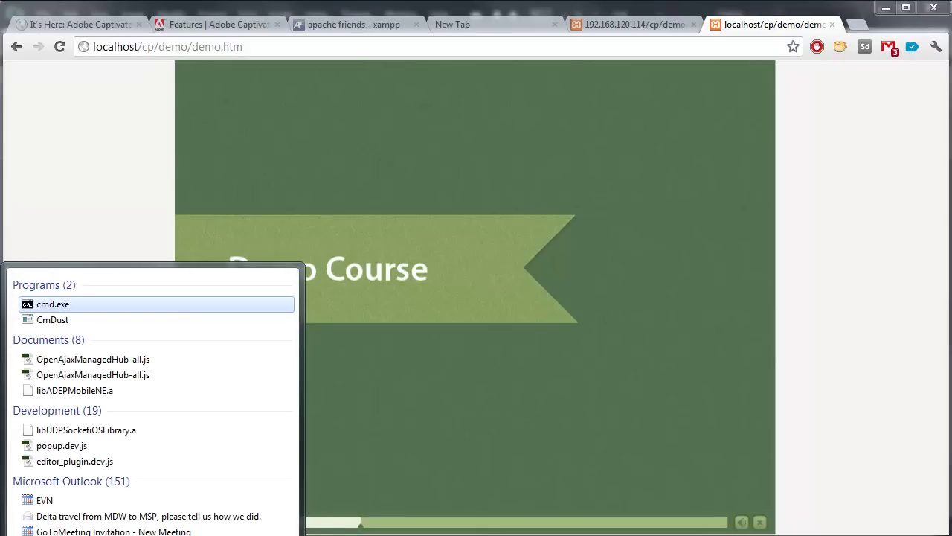
left_click(41, 304)
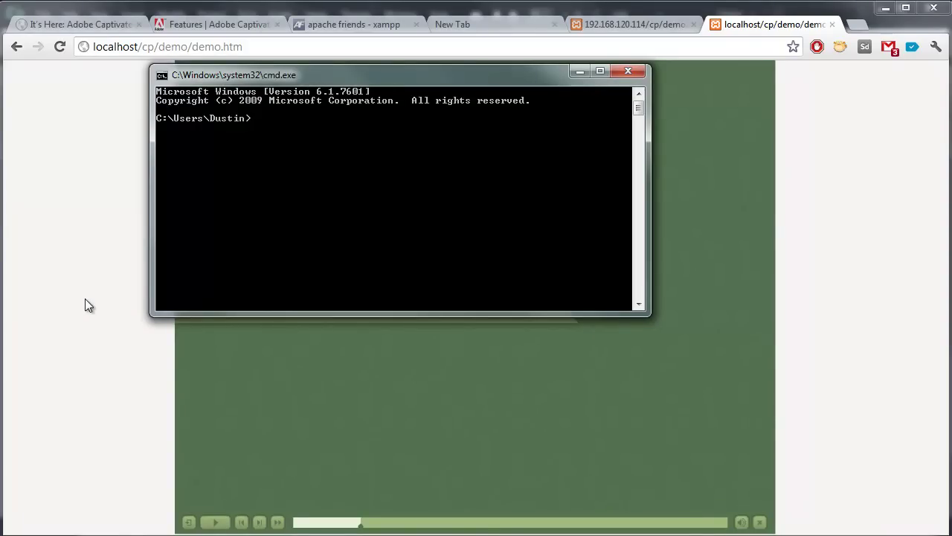
Step: Run ipconfig and scroll up to read the IPv4 address 192.168.120.114
left_click_drag(281, 74, 240, 90)
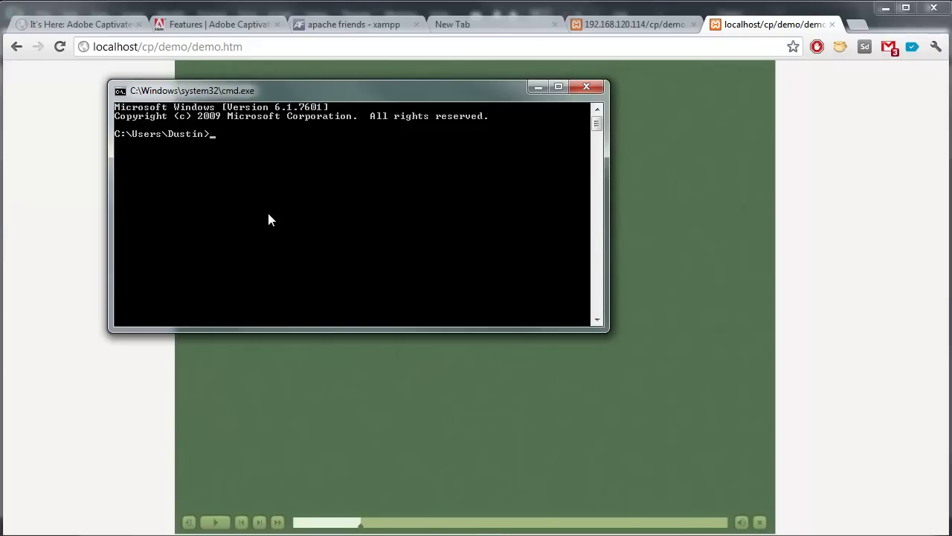
type("ipconfig")
key("Return")
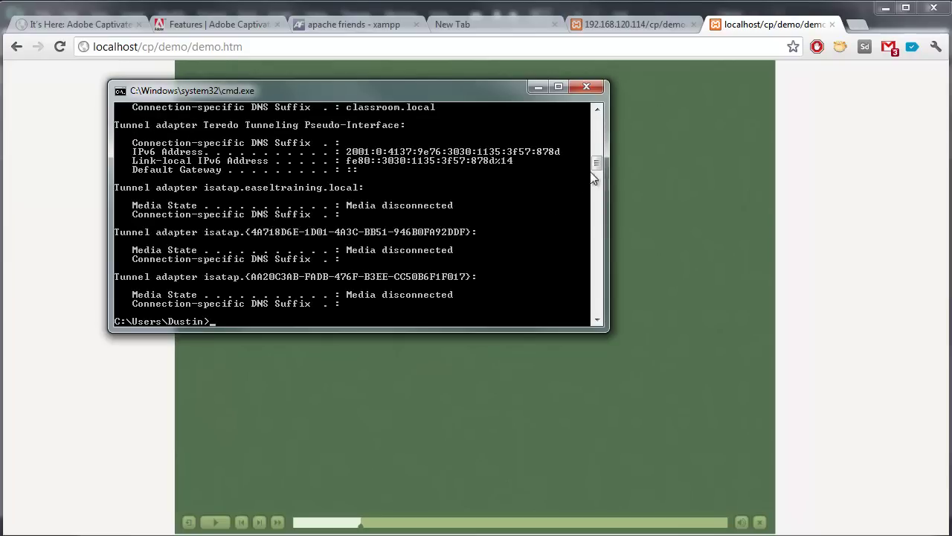
left_click_drag(596, 162, 596, 123)
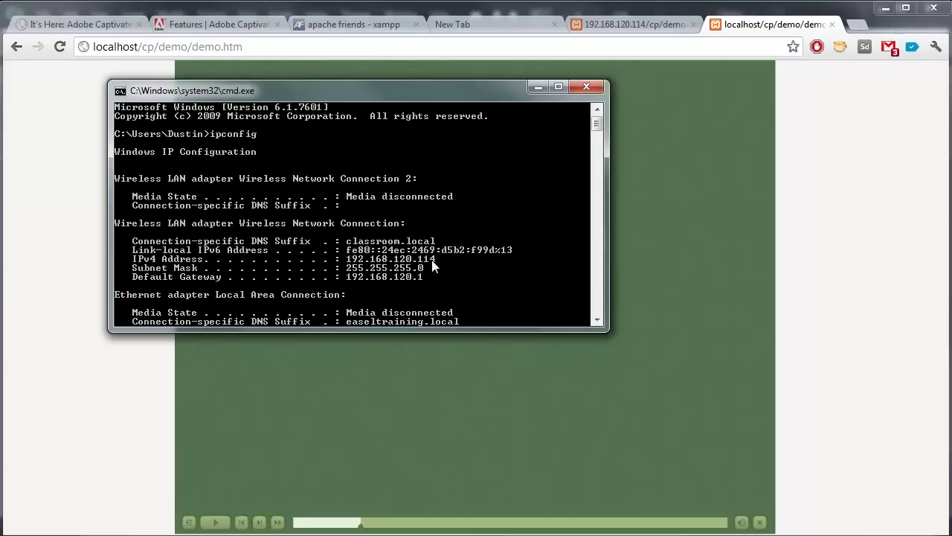
Step: Replace localhost in Chrome's address with 192.168.120.114
left_click(141, 46)
left_click_drag(138, 46, 93, 47)
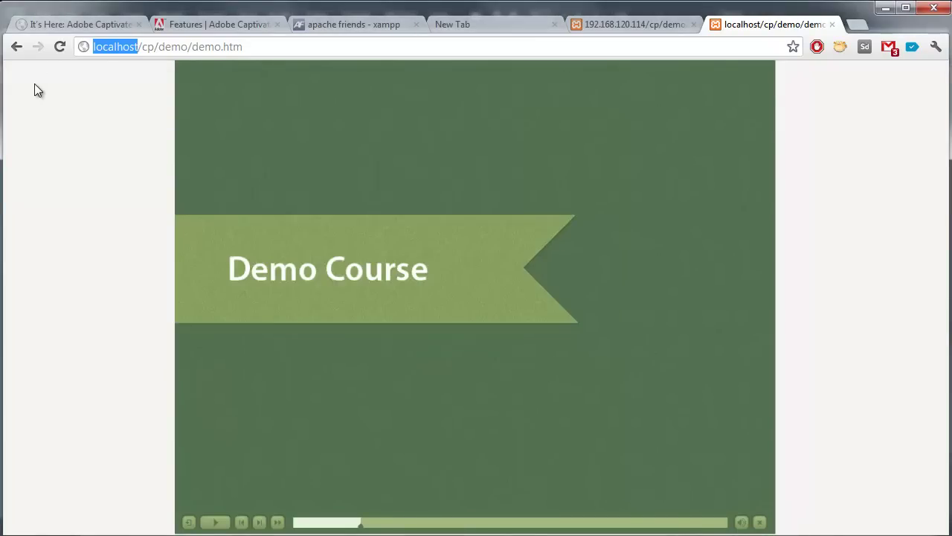
type("192.168")
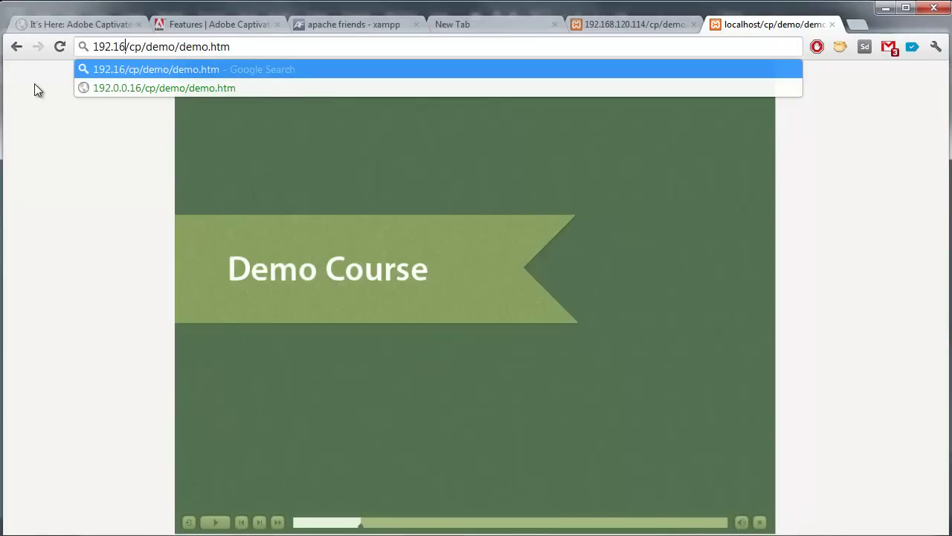
type(".120.114")
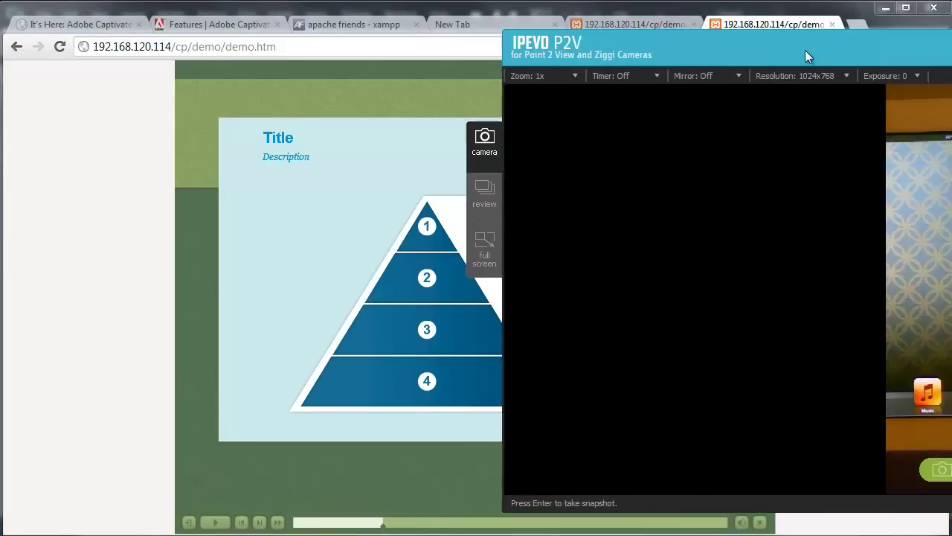
Step: Move the IPEVO P2V camera window to the screen centre to show the iPad
left_click_drag(808, 57, 489, 56)
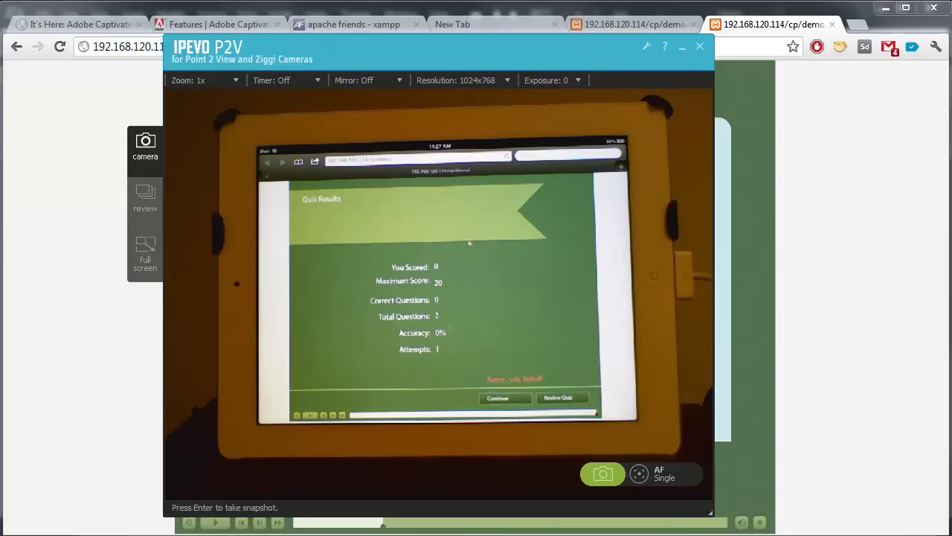
Step: With the iPad showing Quiz Results (0 of 20, 0%), open the Windows Start menu
key("super")
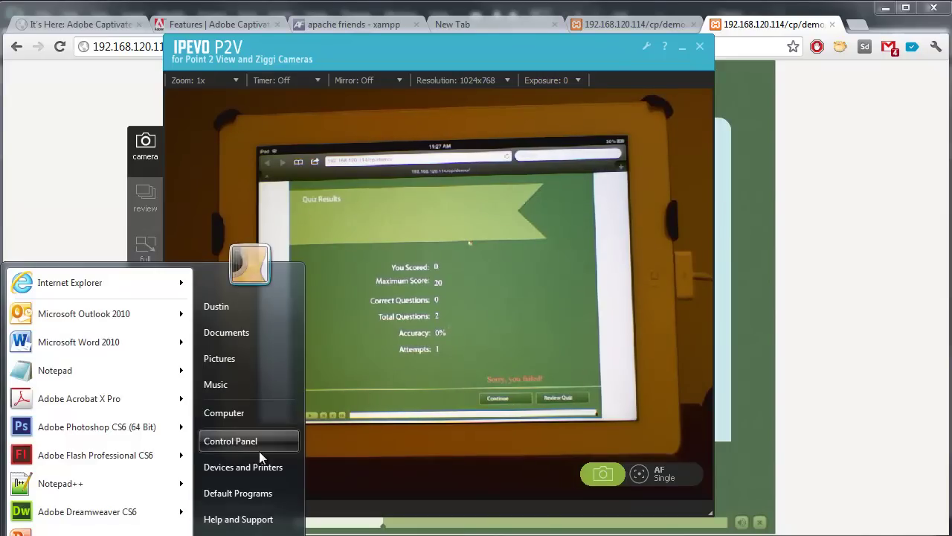
Step: Open Control Panel's Windows Firewall settings under System and Security
left_click(259, 451)
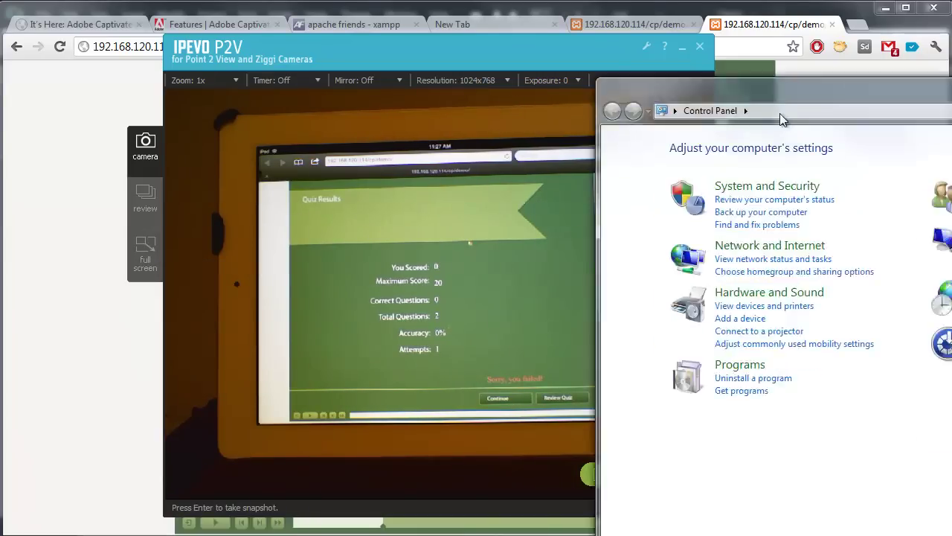
left_click_drag(878, 97, 372, 45)
left_click(271, 131)
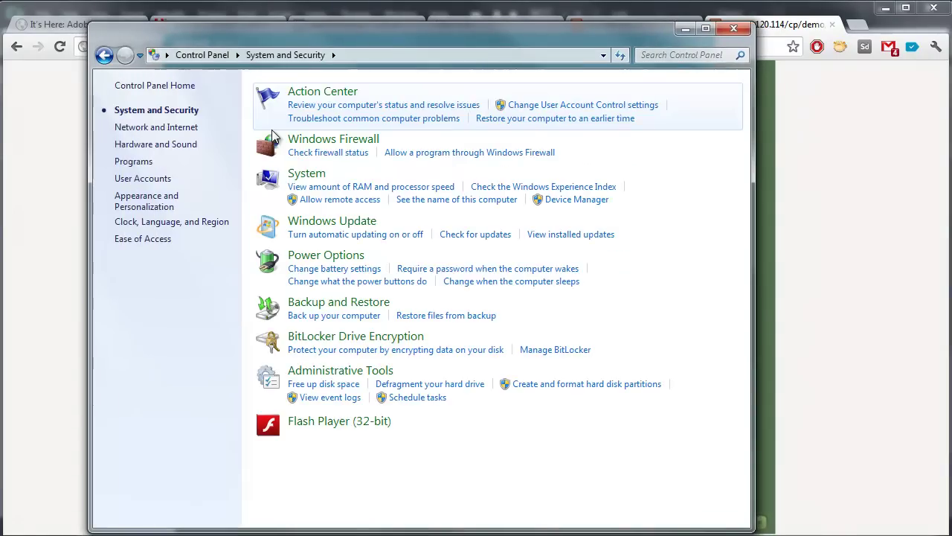
left_click(350, 138)
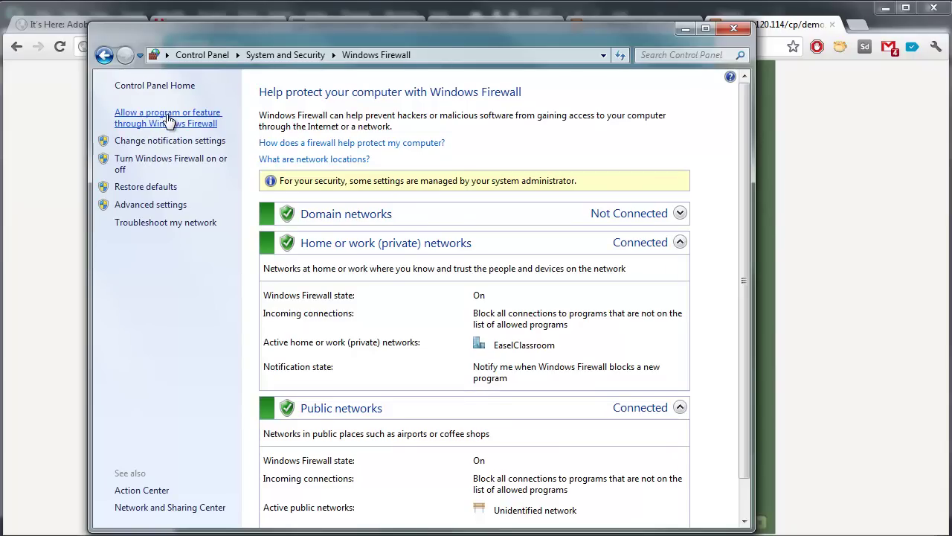
Step: Unlock the firewall's allowed-programs list and check the Apache HTTP Server Domain setting
left_click(167, 121)
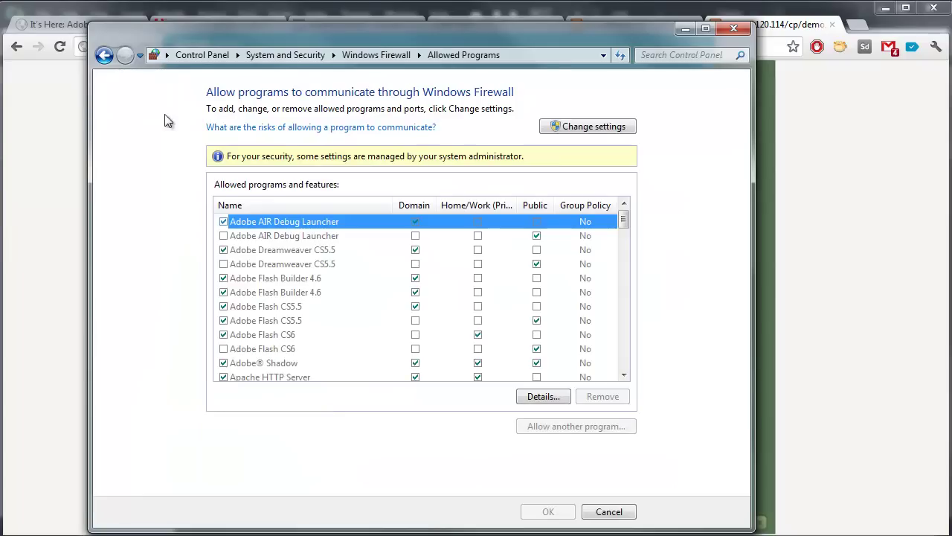
left_click(610, 125)
left_click_drag(624, 218, 629, 231)
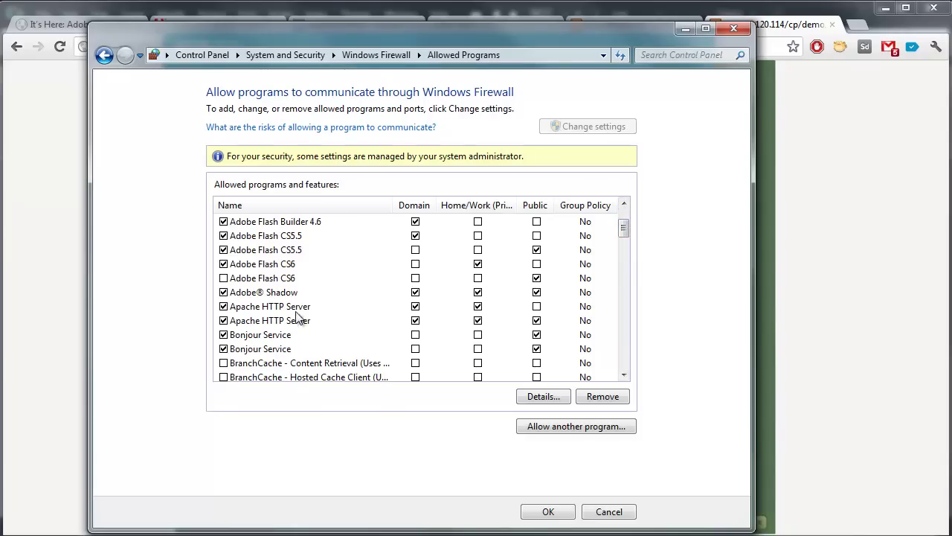
left_click(416, 320)
left_click(415, 320)
Step: Close the firewall allowed-programs window and review the ipconfig command output
left_click(743, 31)
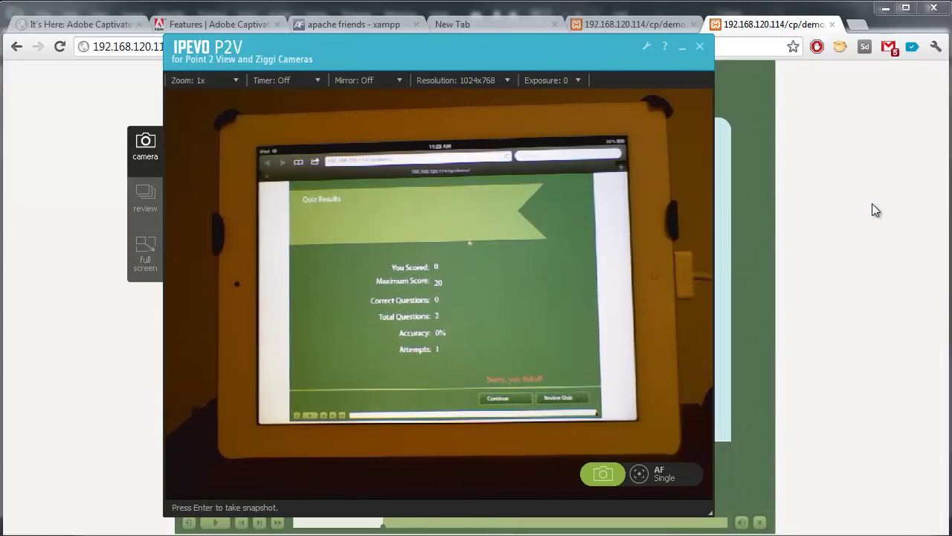
key("alt+Tab")
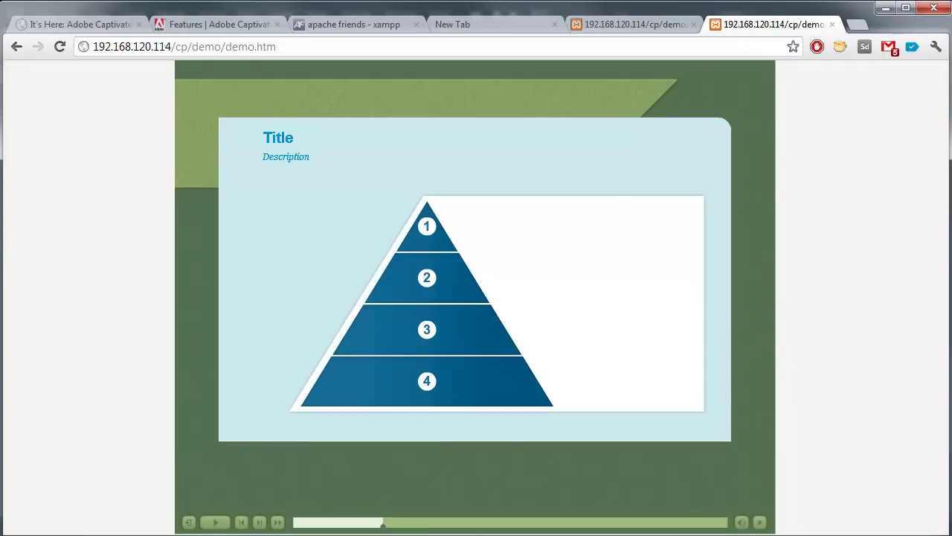
key("alt+Tab")
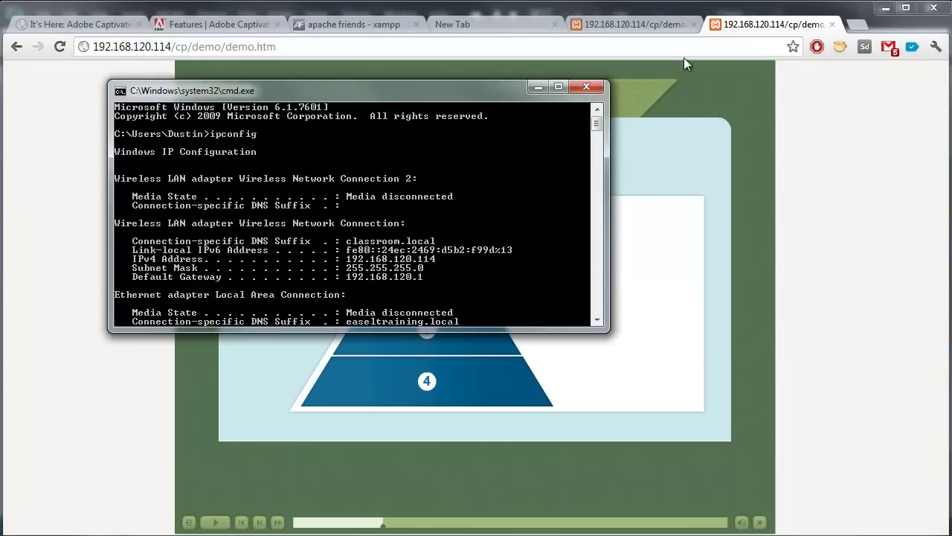
left_click(573, 87)
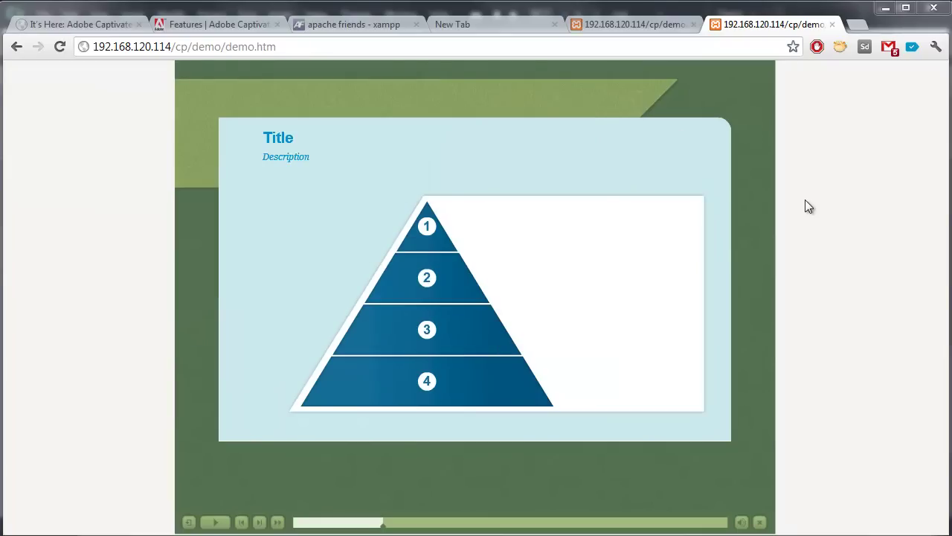
Step: Check the published htdocs\cp\demo folder, then open labs.adobe.com in a new Chrome tab
key("alt+Tab")
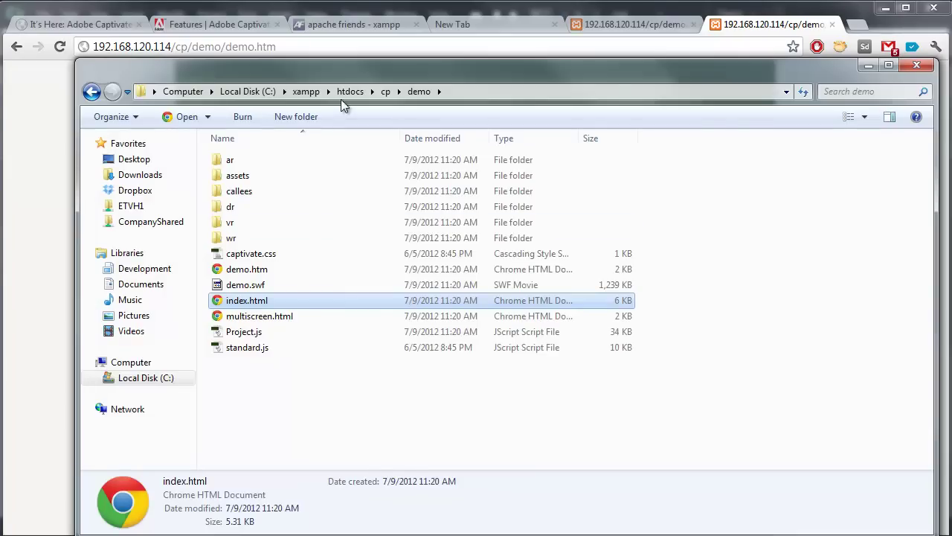
left_click(368, 407)
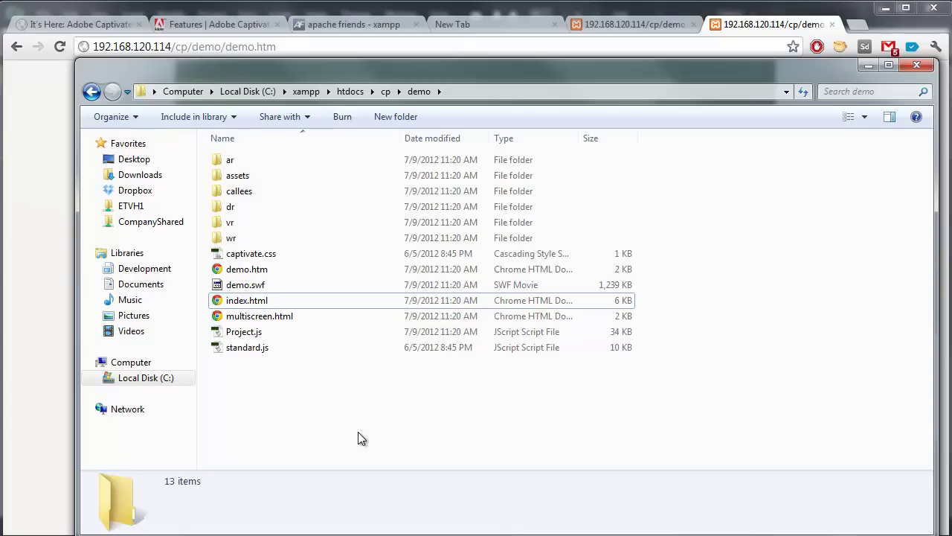
left_click(858, 25)
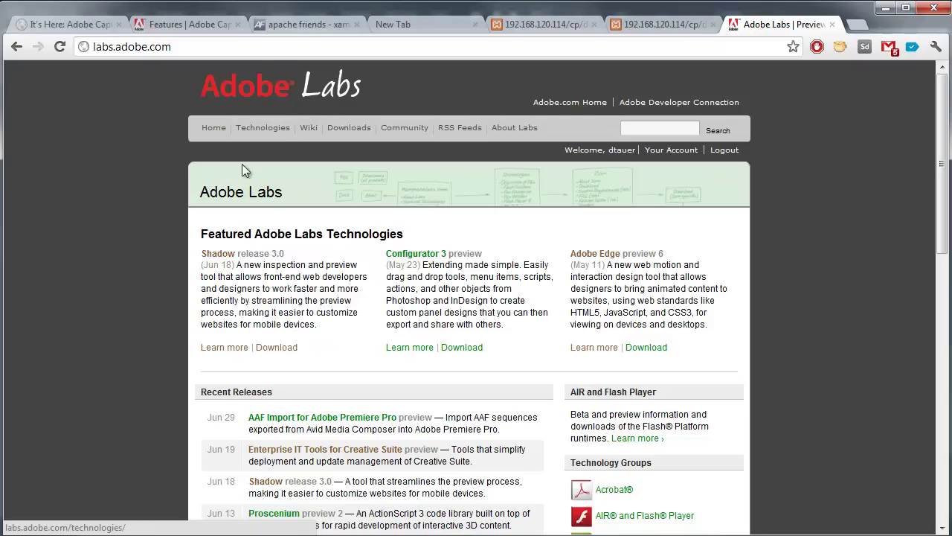
Step: Open Adobe Labs' Shadow page, download the Windows release, and open the Chrome Web Store in a new tab
left_click(218, 253)
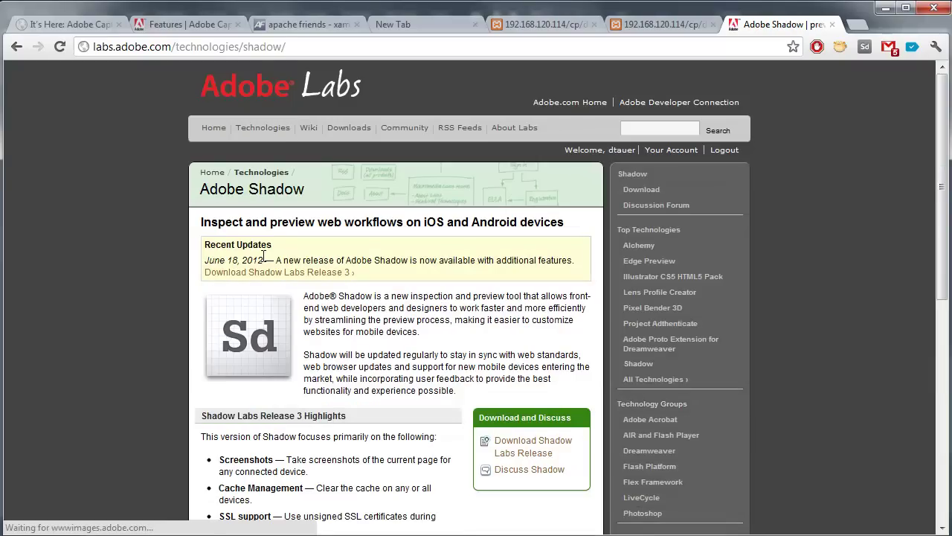
scroll(120, 338, "down", 5)
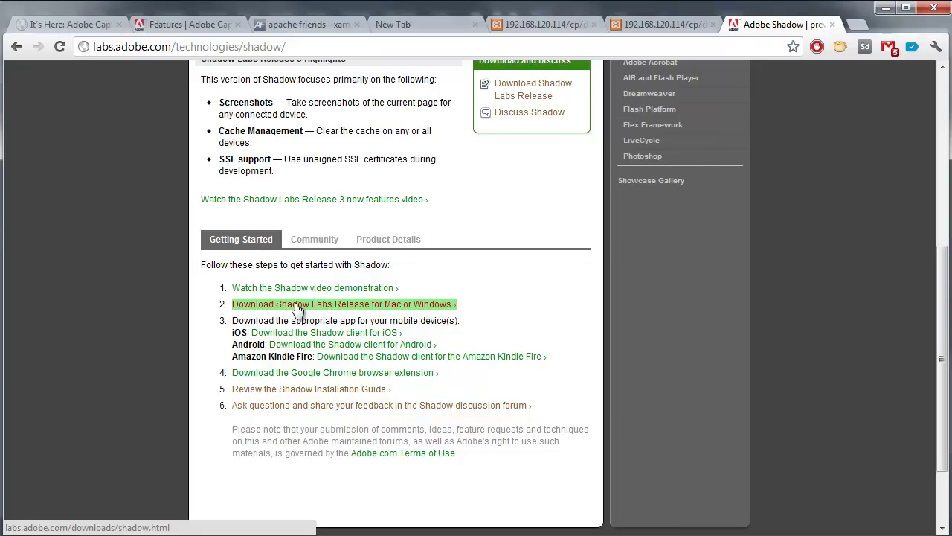
left_click(300, 303)
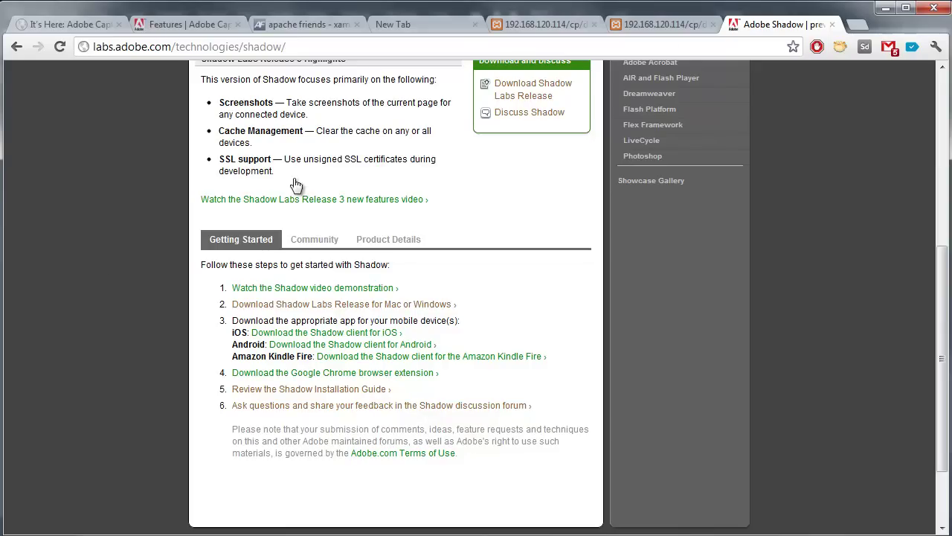
left_click(862, 26)
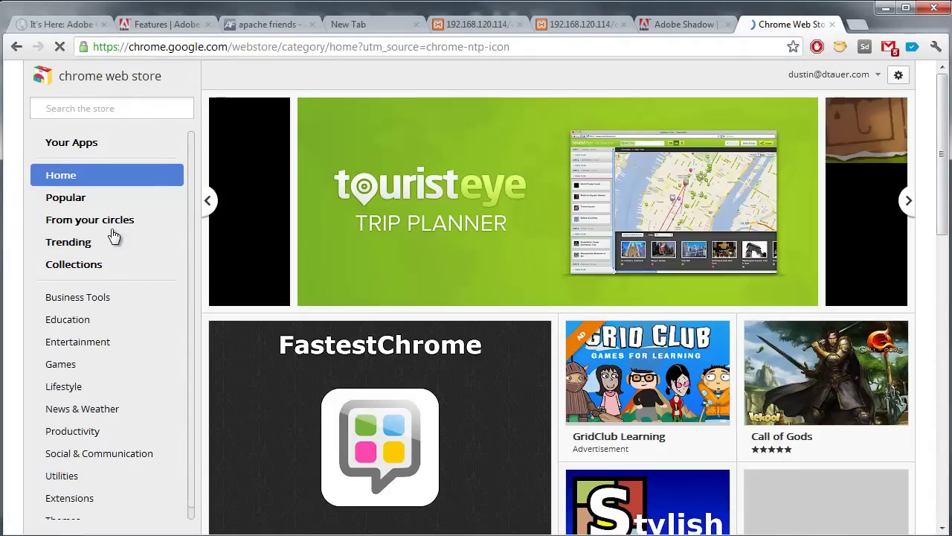
Step: Search the Chrome Web Store for 'adobe shadow' and confirm the extension is already added
left_click(112, 115)
type("adobe shadow")
key("Return")
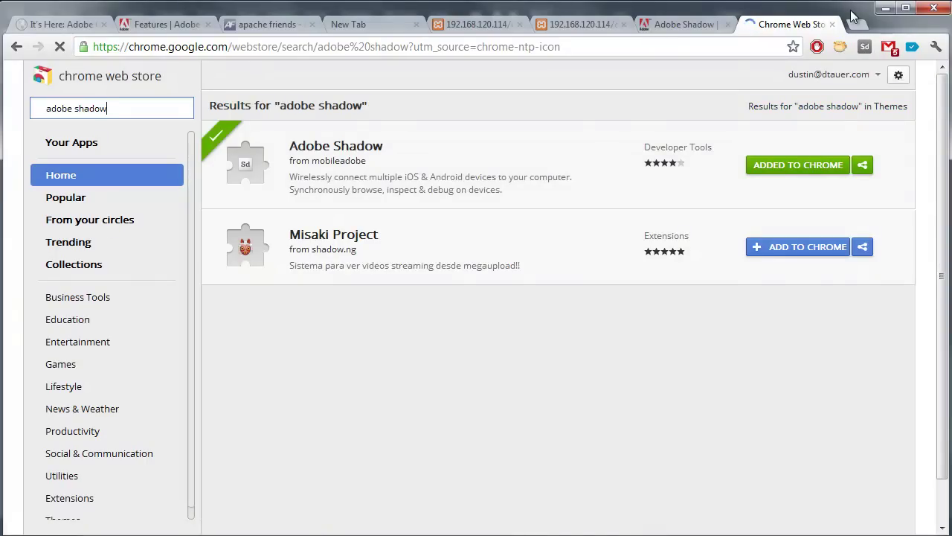
Step: Close the web store tab and launch the Adobe Shadow desktop helper from Start
left_click(832, 24)
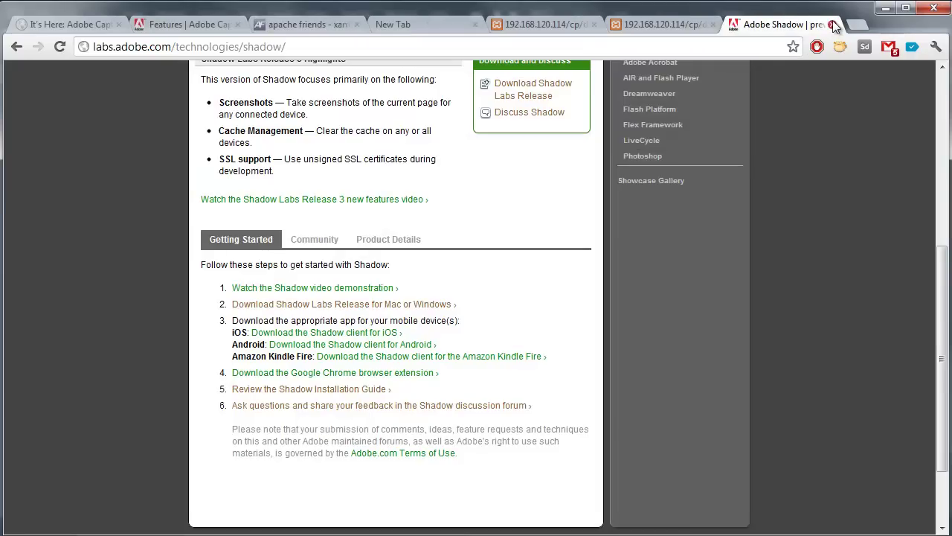
key("super")
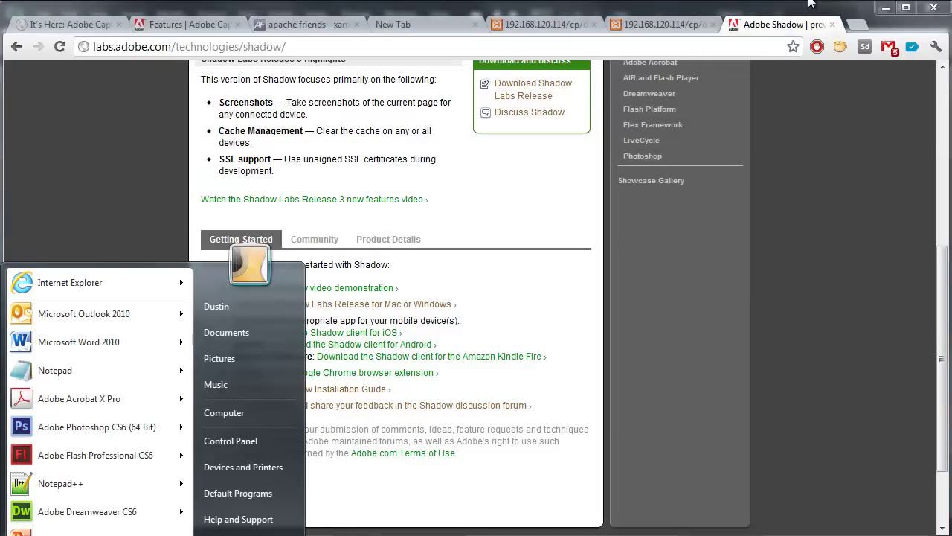
type("adobe")
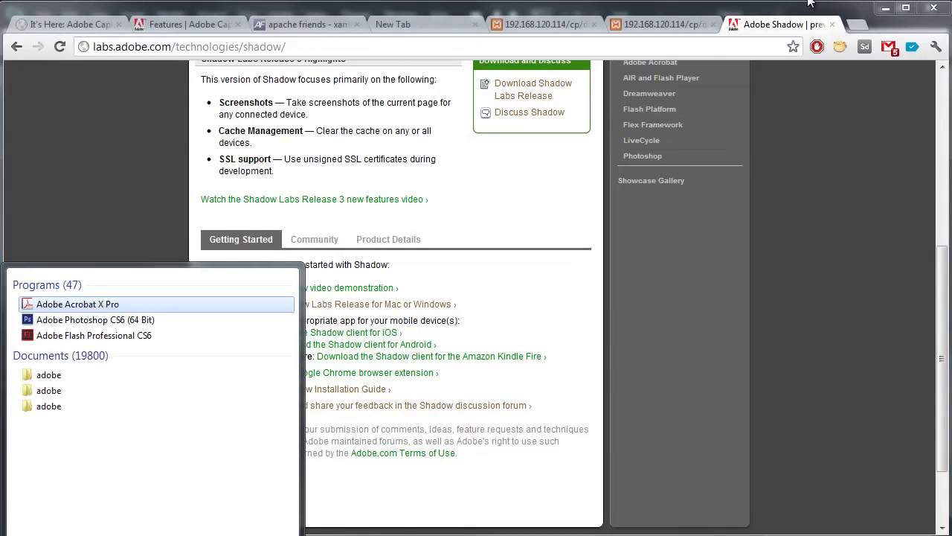
type(" shadow")
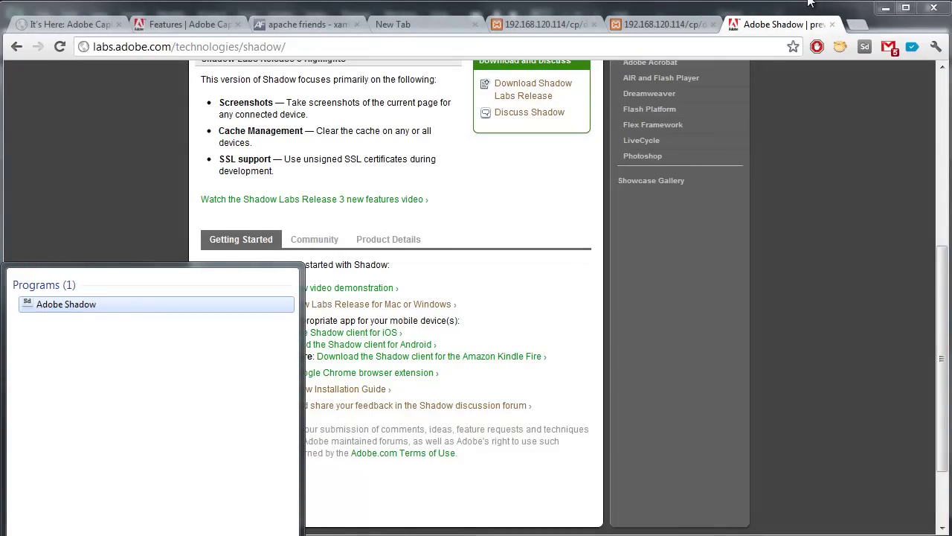
key("Return")
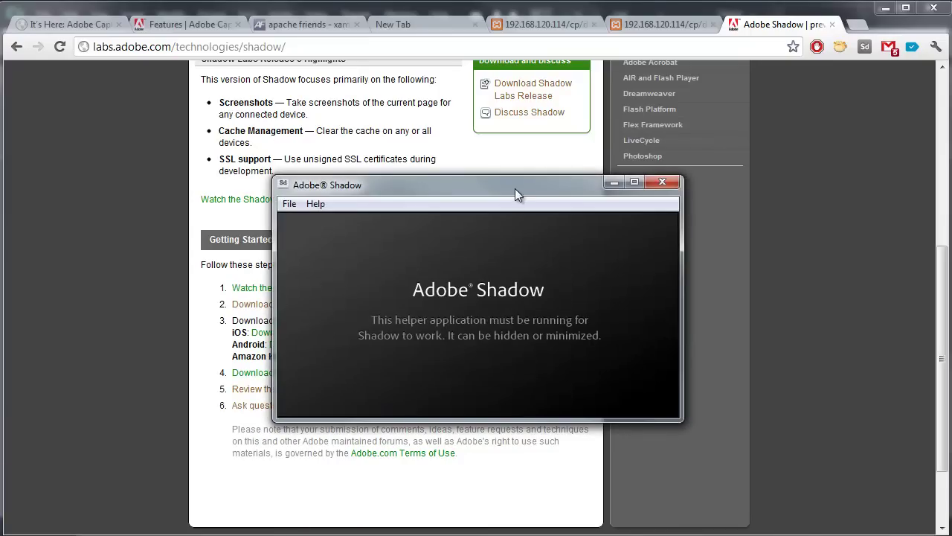
Step: Minimize the Shadow helper and switch on the Chrome extension, awaiting devices at 192.168.120.114
left_click_drag(511, 187, 503, 185)
left_click(602, 178)
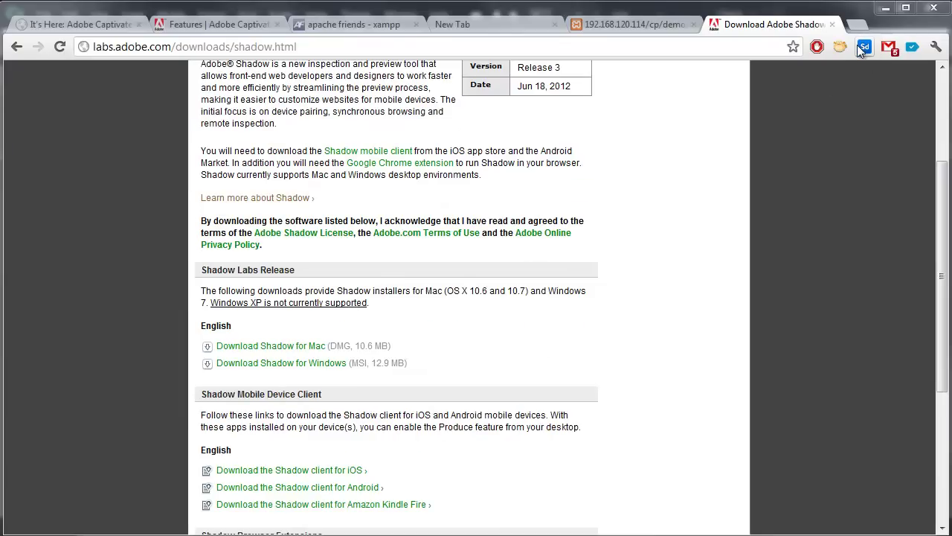
left_click(866, 50)
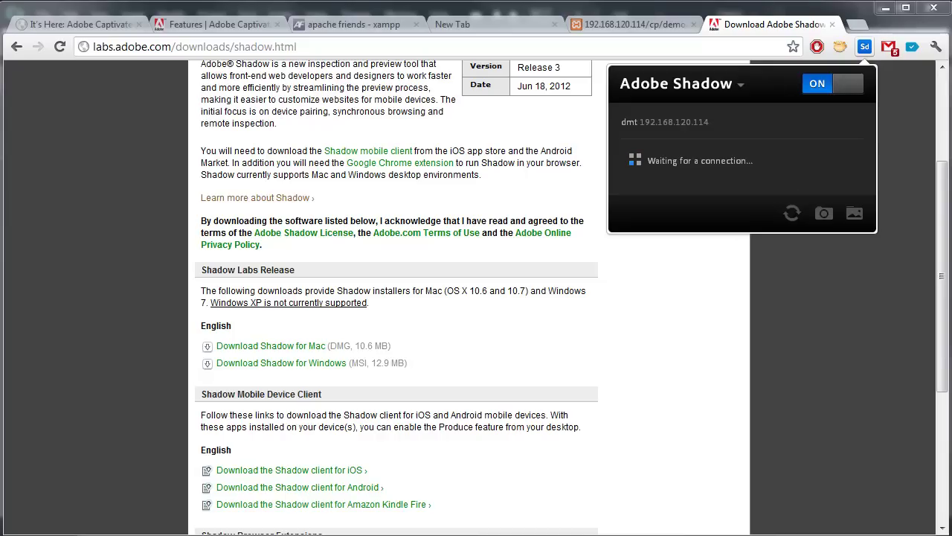
Step: Pair the iPad 'dPad' by entering its displayed passcode in the Shadow extension panel
left_click(536, 328)
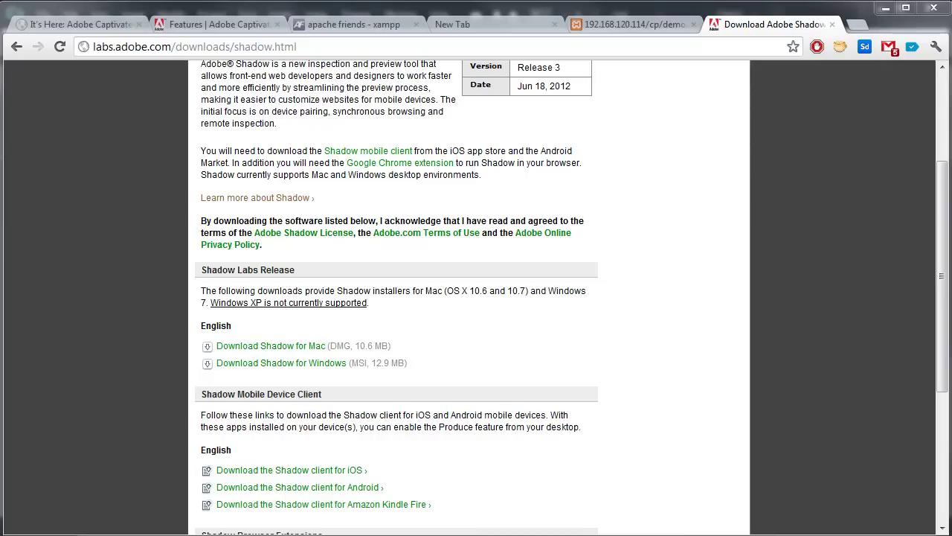
key("alt+Tab")
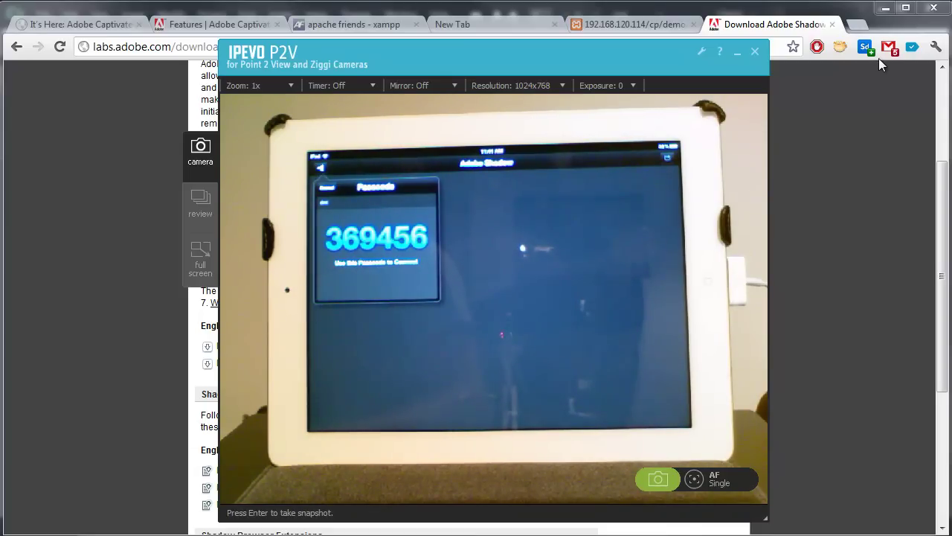
left_click(866, 48)
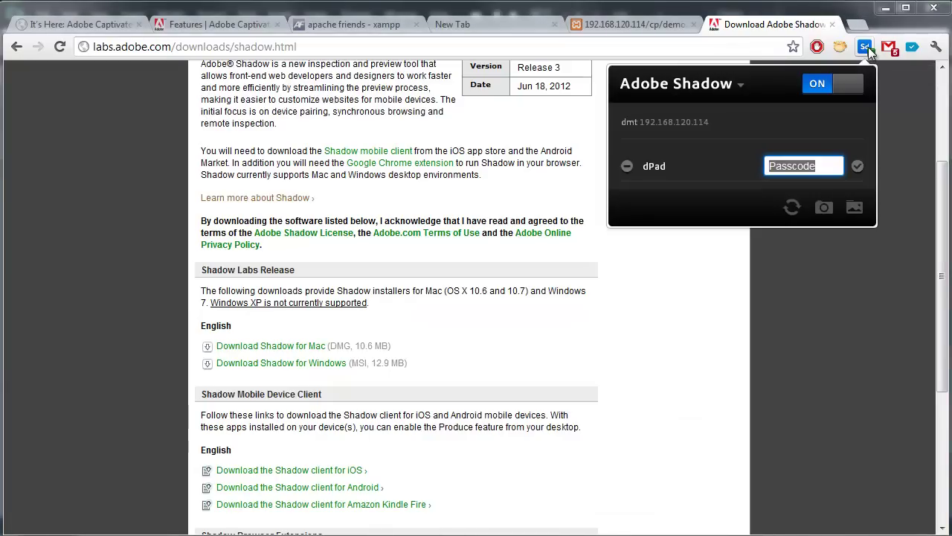
left_click(819, 163)
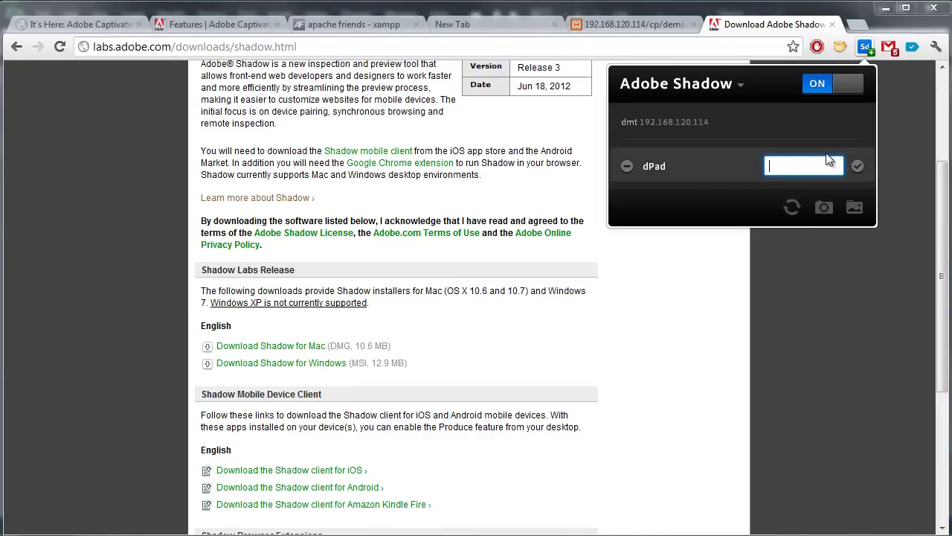
type("369456")
key("Return")
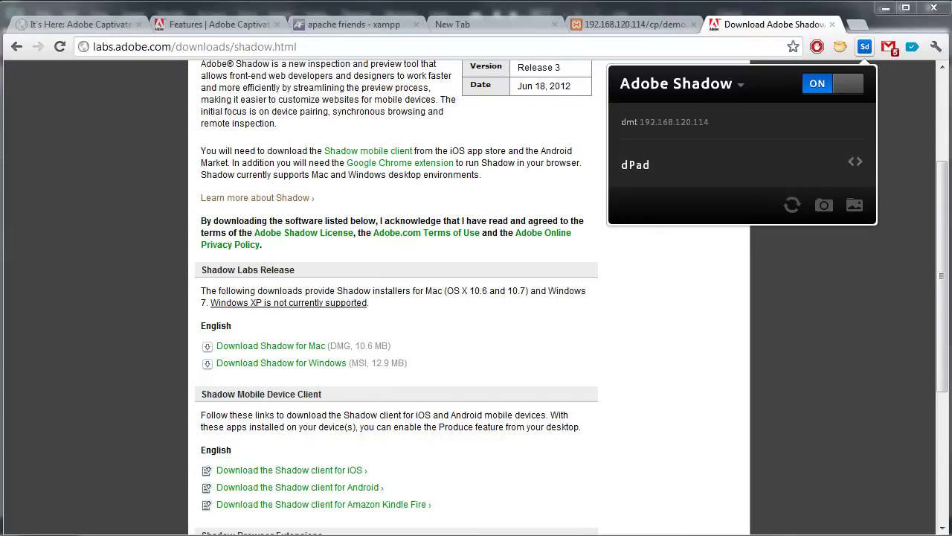
Step: Confirm on camera that the iPad mirrors the Shadow download page, then close the panel
key("alt+Tab")
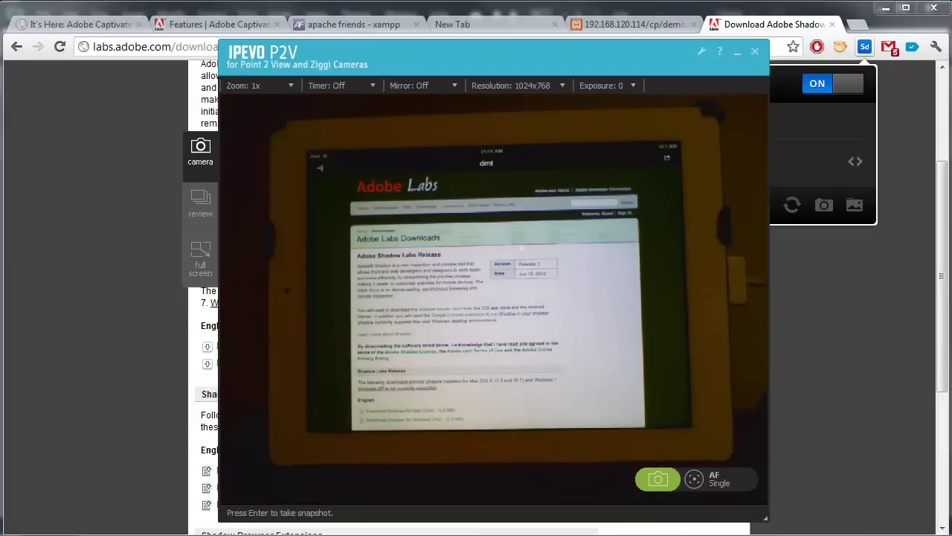
left_click_drag(548, 61, 377, 47)
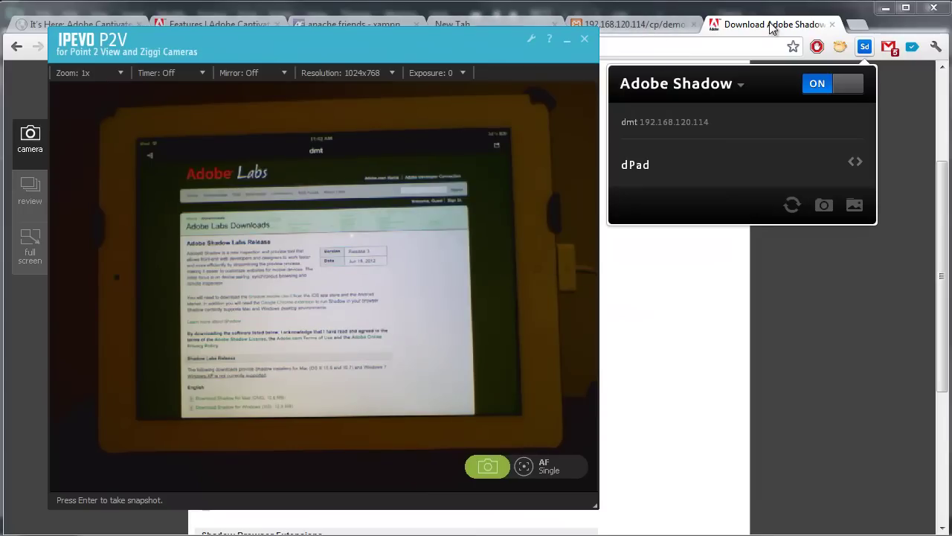
left_click(742, 48)
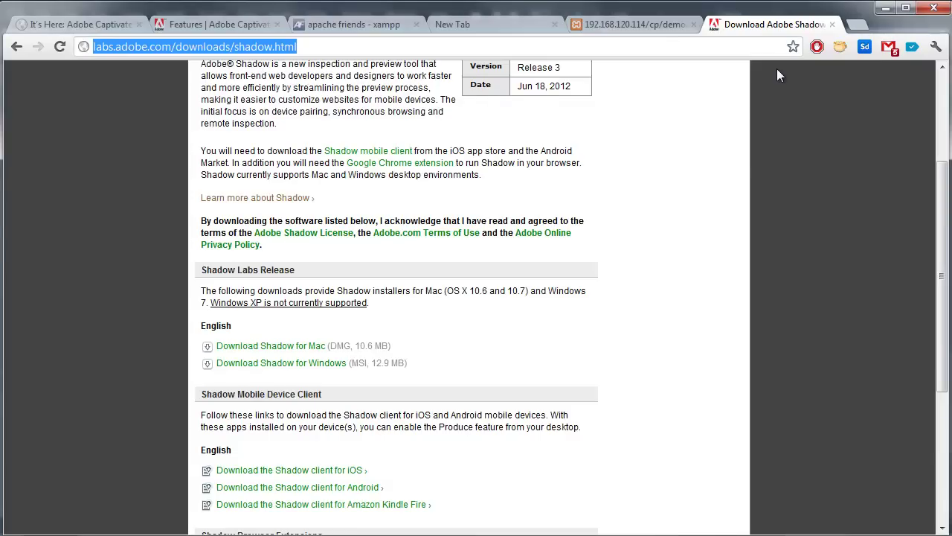
Step: Load Google in the Adobe Labs tab and retype the demo address as localhost/cp/demo
type("googl")
key("Return")
key("alt+Tab")
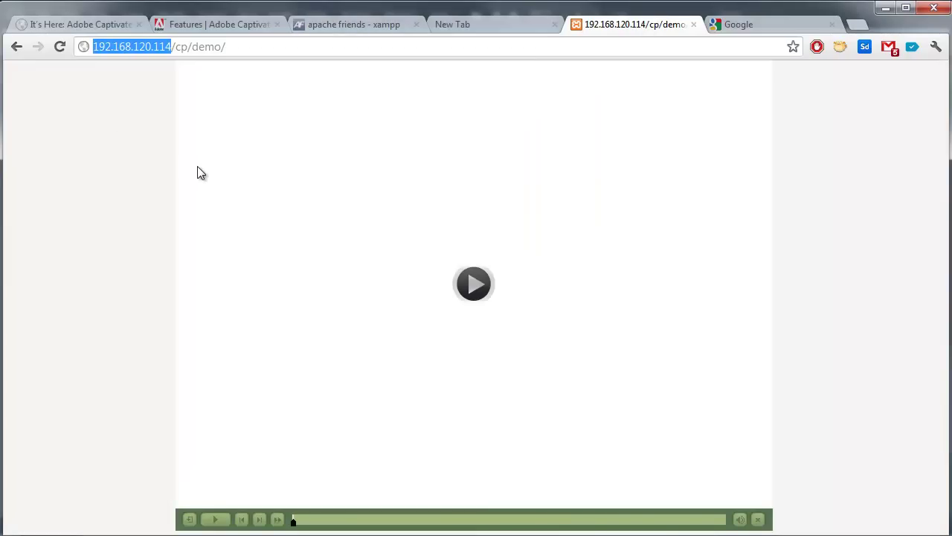
type("local")
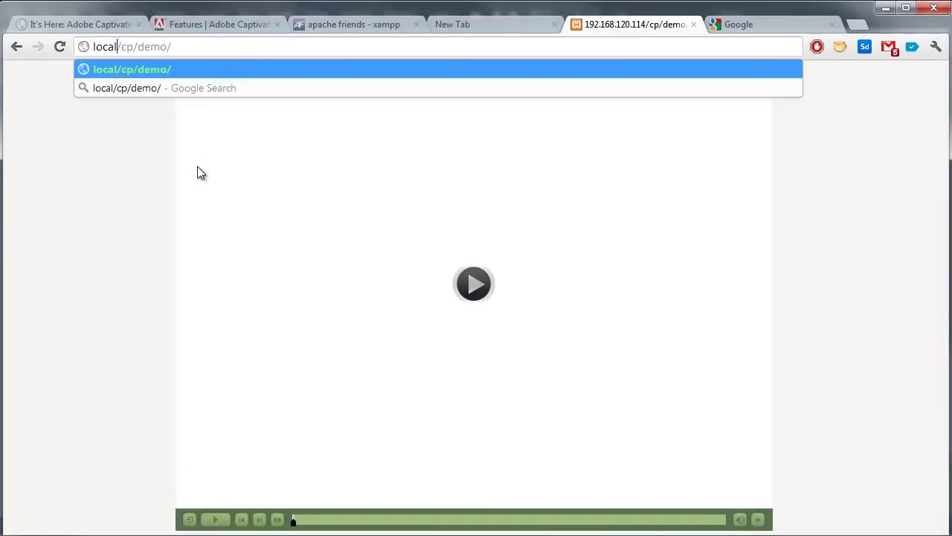
type("host/cp/demo/")
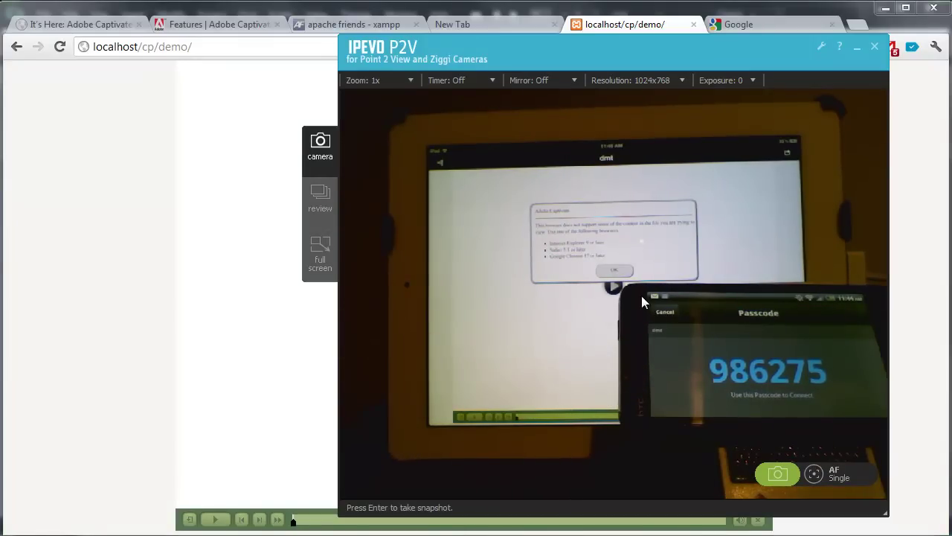
Step: Pair the HTC PC36100 phone in Shadow with its passcode, then view both devices on camera
left_click(857, 47)
left_click(863, 46)
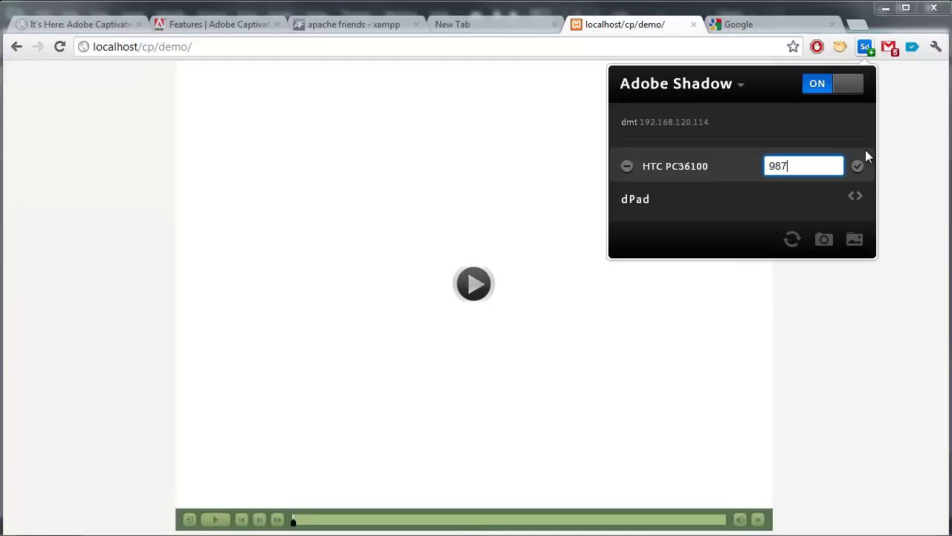
key("BackSpace")
type("6275")
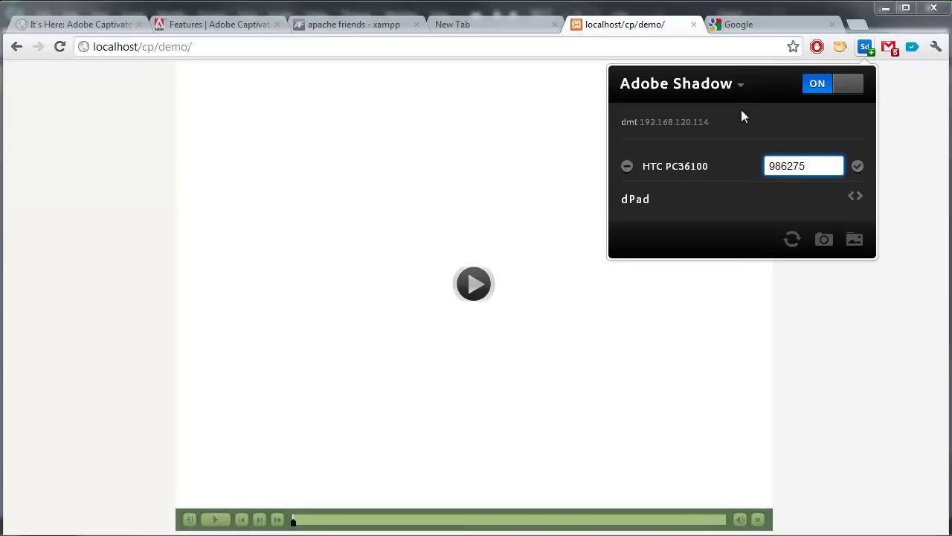
left_click(858, 166)
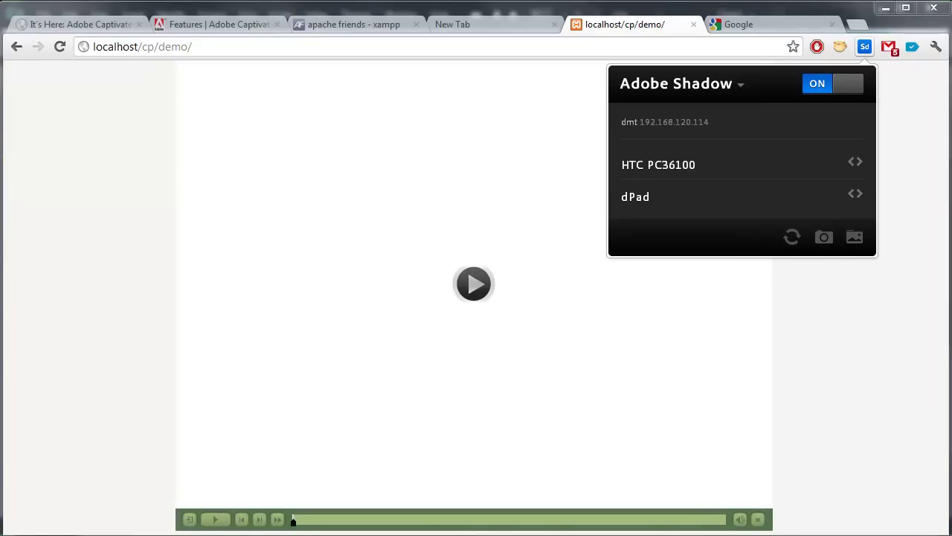
key("alt+Tab")
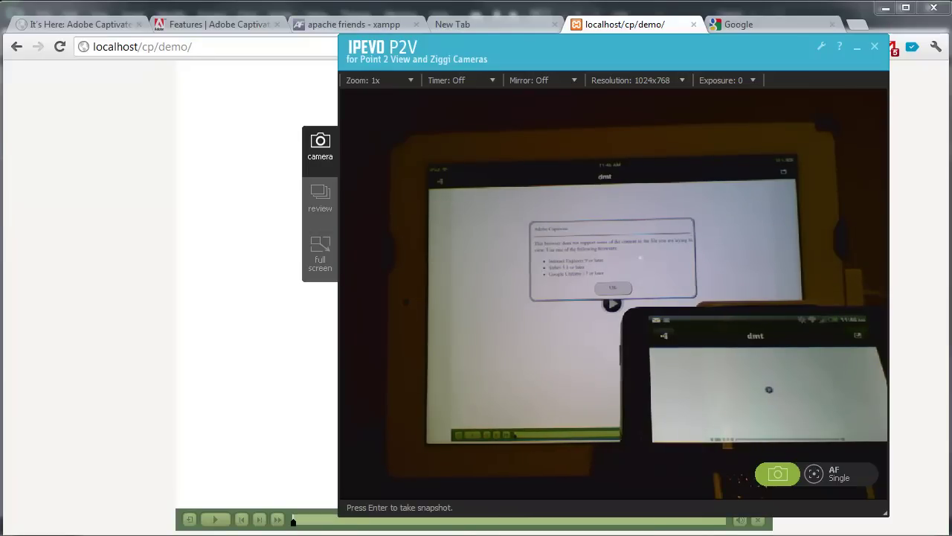
Step: Load blog.easelsolutions.com in the Google tab and watch the mirrored iPad and phone on camera
left_click(762, 26)
left_click(750, 41)
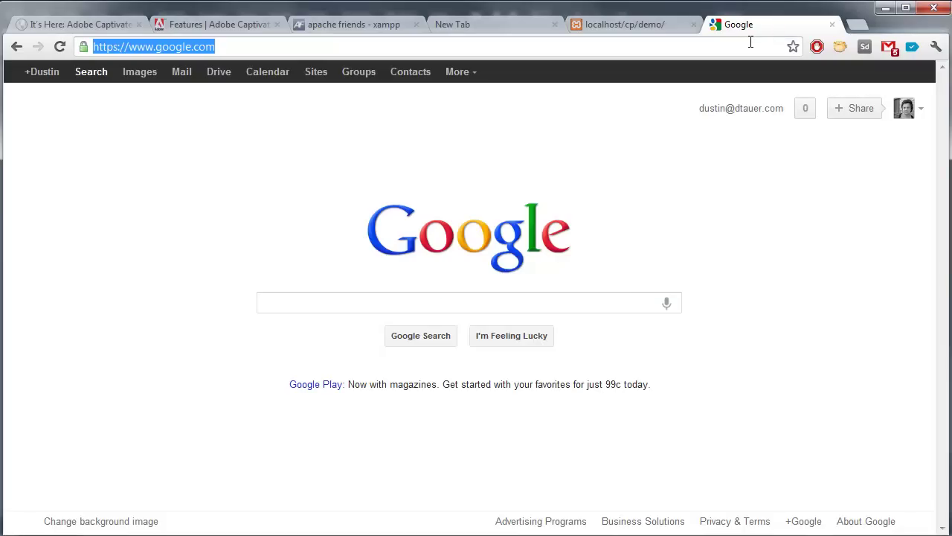
type("loc")
key("BackSpace")
key("BackSpace")
key("BackSpace")
type("blog.easelsolutions")
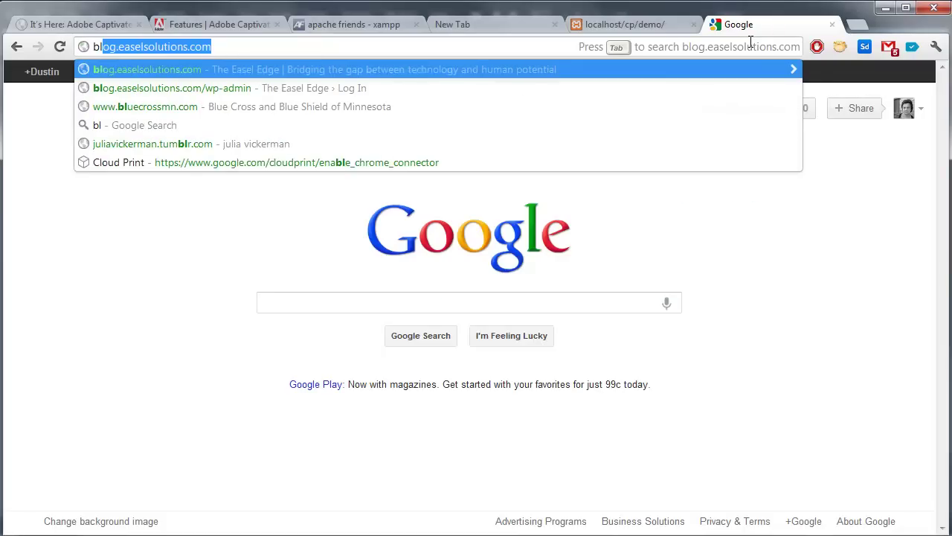
key("Return")
key("alt+Tab")
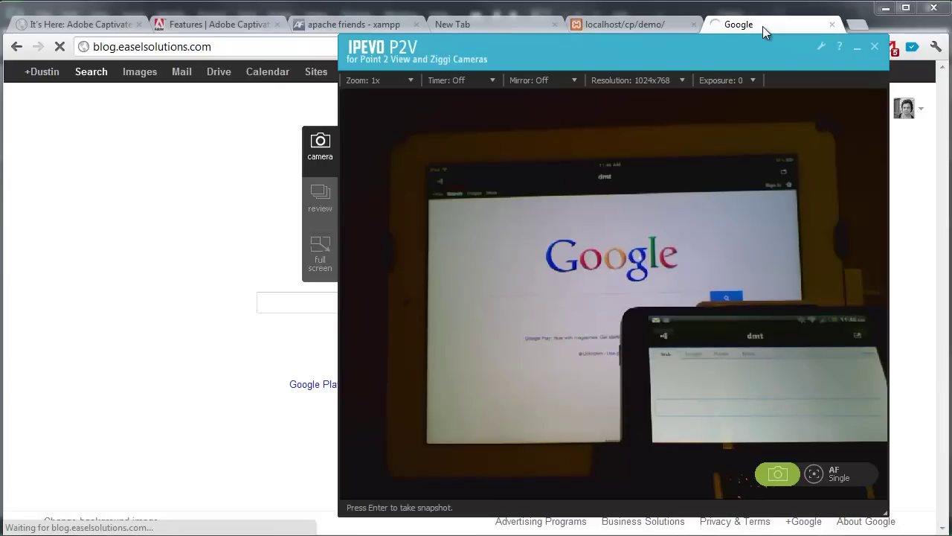